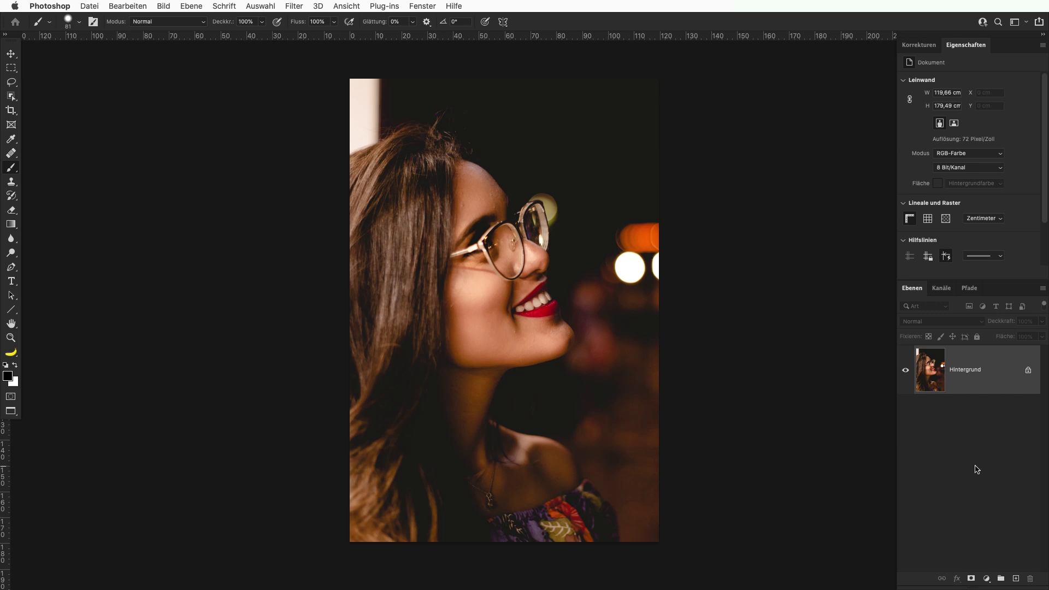
Enlarge the brush, set white as foreground, and paint then undo a test curve.
{"action": "left_click_drag", "start_coordinate": [516, 260], "coordinate": [534, 260]}
{"action": "left_click", "coordinate": [15, 365]}
{"action": "left_click_drag", "start_coordinate": [549, 158], "coordinate": [589, 424]}
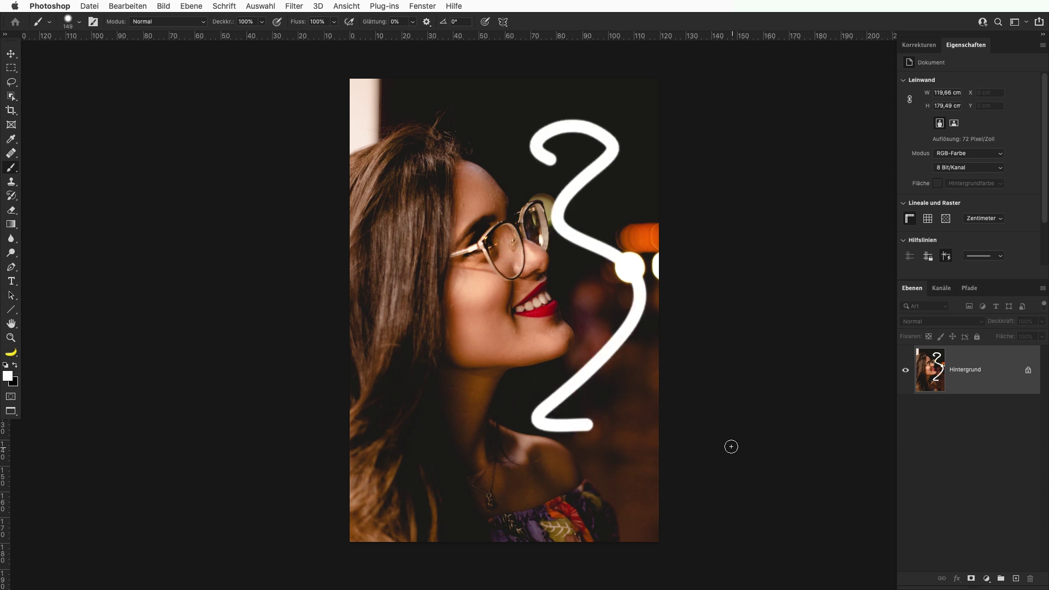
{"action": "key", "text": "ctrl+z"}
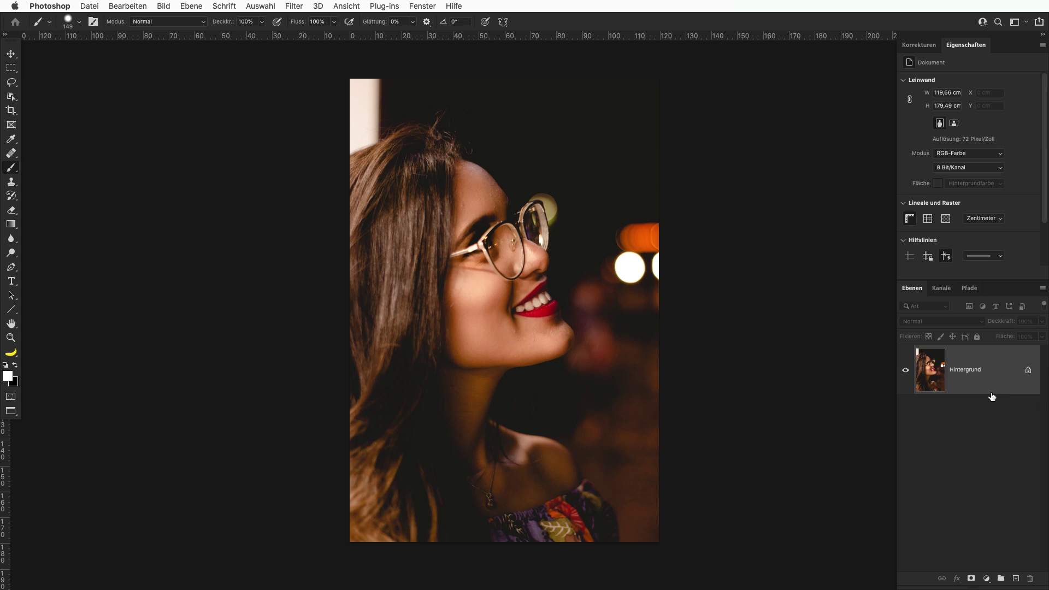
Duplicate Hintergrund as Hintergrund Kopie, then paint and undo a test stroke above the glasses.
{"action": "left_click_drag", "start_coordinate": [1003, 394], "coordinate": [1018, 578]}
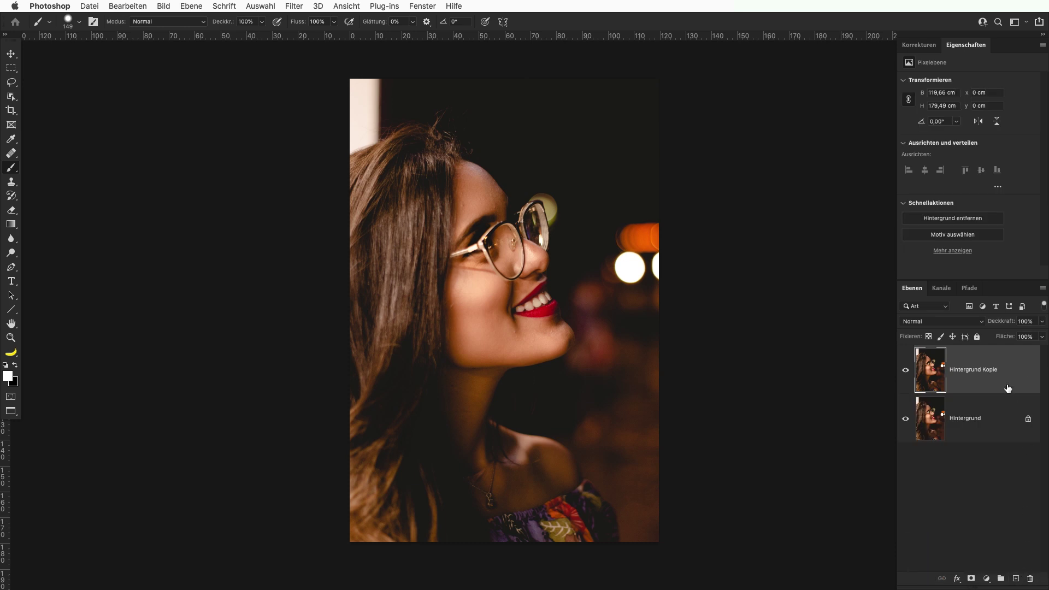
{"action": "mouse_move", "coordinate": [542, 179]}
{"action": "left_mouse_down"}
{"action": "mouse_move", "coordinate": [529, 138]}
{"action": "mouse_move", "coordinate": [642, 256]}
{"action": "left_mouse_up"}
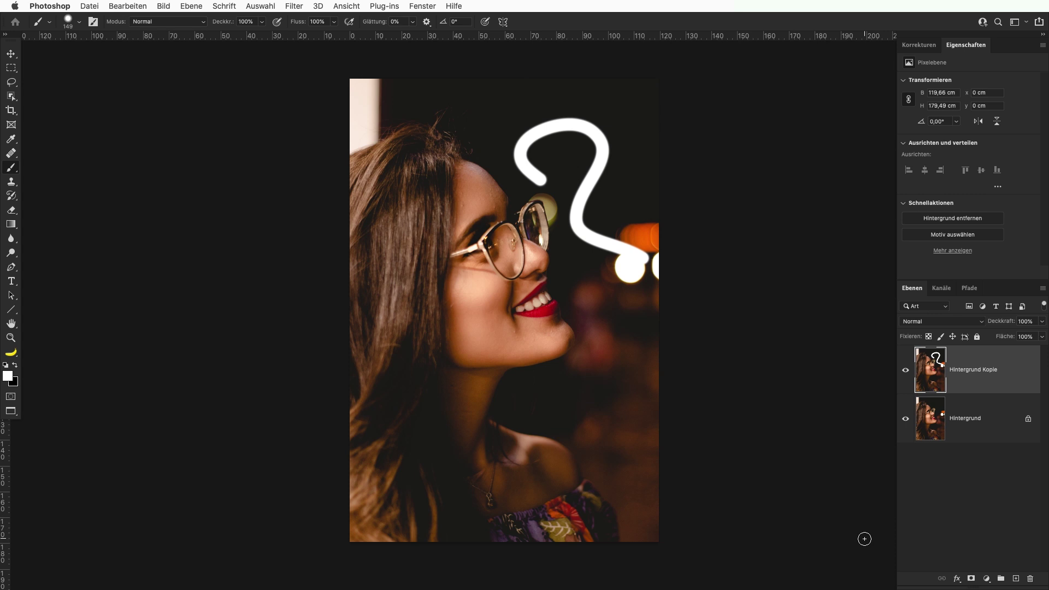
{"action": "key", "text": "ctrl+z"}
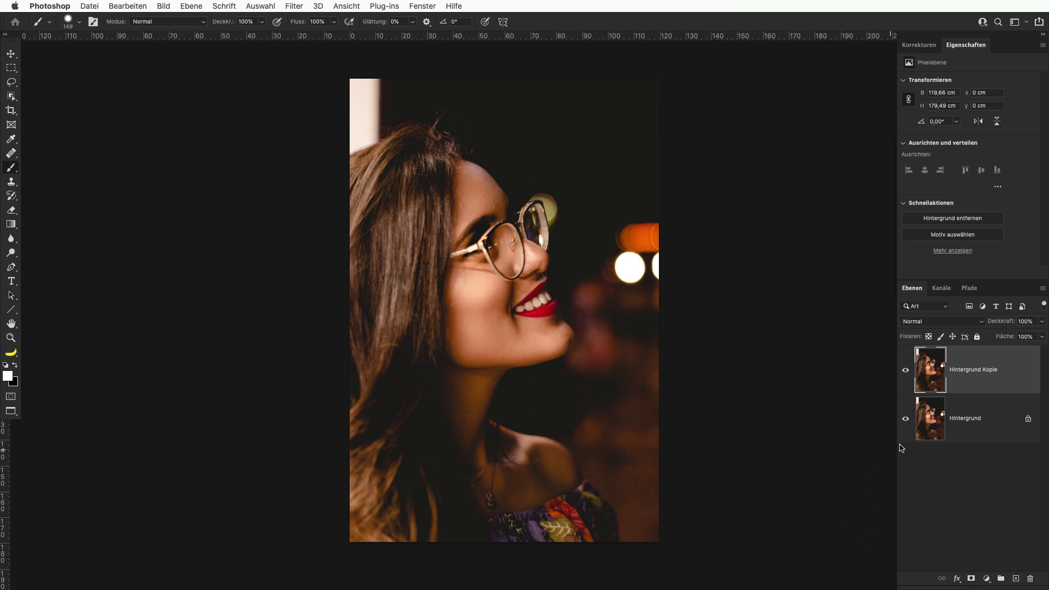
Lock all on Hintergrund Kopie, attempt a brush stroke, and dismiss the locked-layer alert.
{"action": "left_click", "coordinate": [977, 337]}
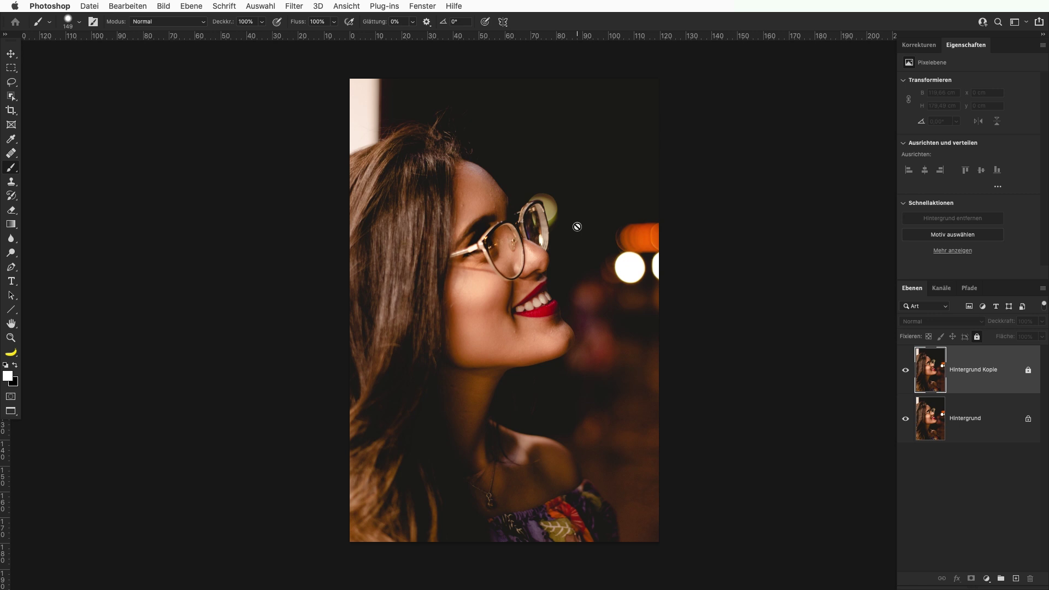
{"action": "left_click", "coordinate": [559, 175]}
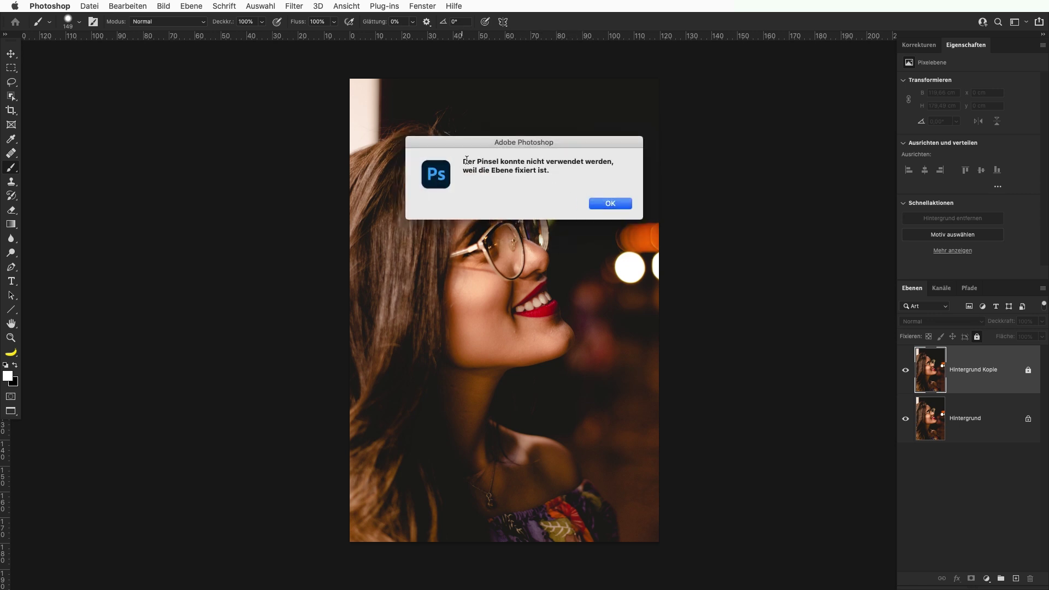
{"action": "left_click_drag", "start_coordinate": [562, 172], "coordinate": [464, 161]}
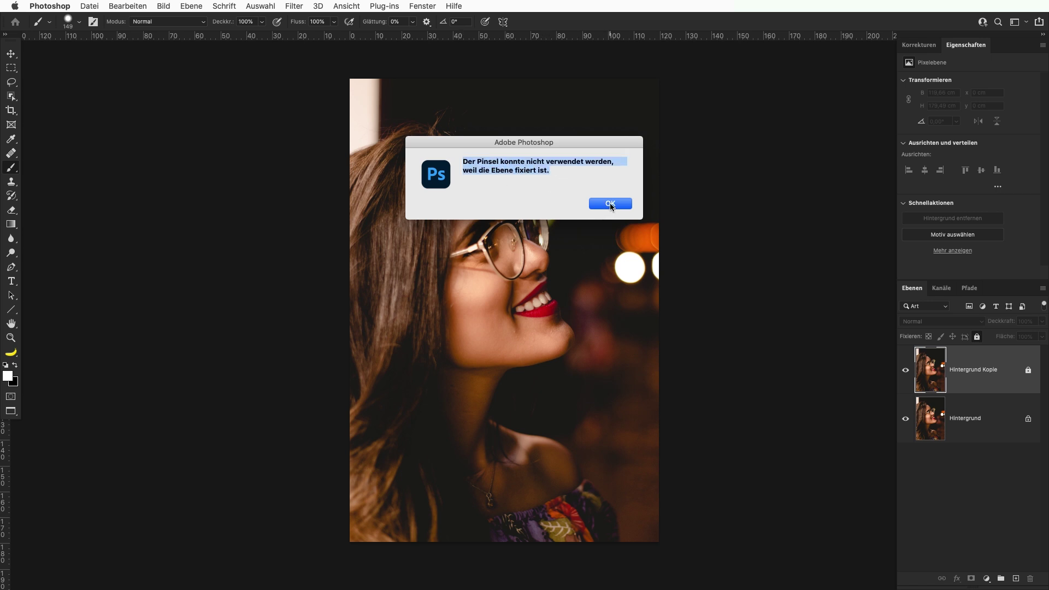
{"action": "left_click", "coordinate": [612, 204]}
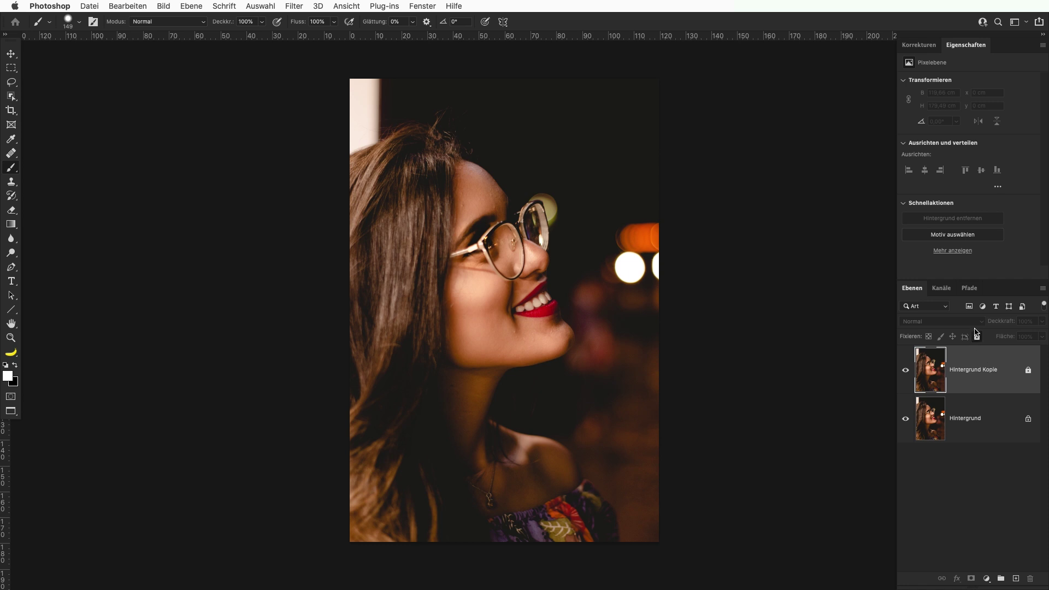
Unlock Hintergrund Kopie, then paint and undo a test stroke on it.
{"action": "left_click", "coordinate": [1028, 372]}
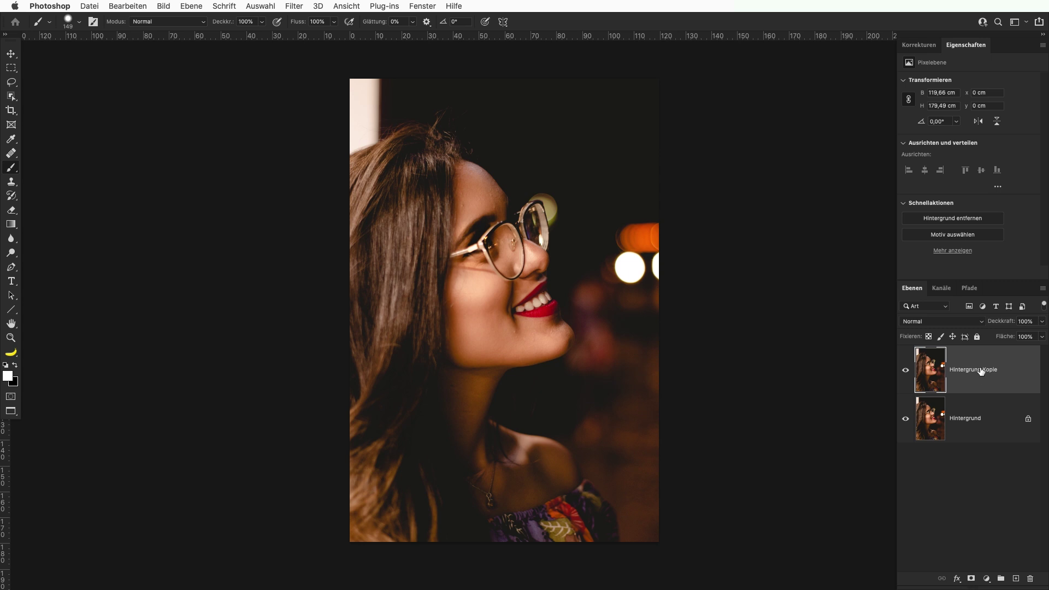
{"action": "left_click_drag", "start_coordinate": [553, 148], "coordinate": [631, 259]}
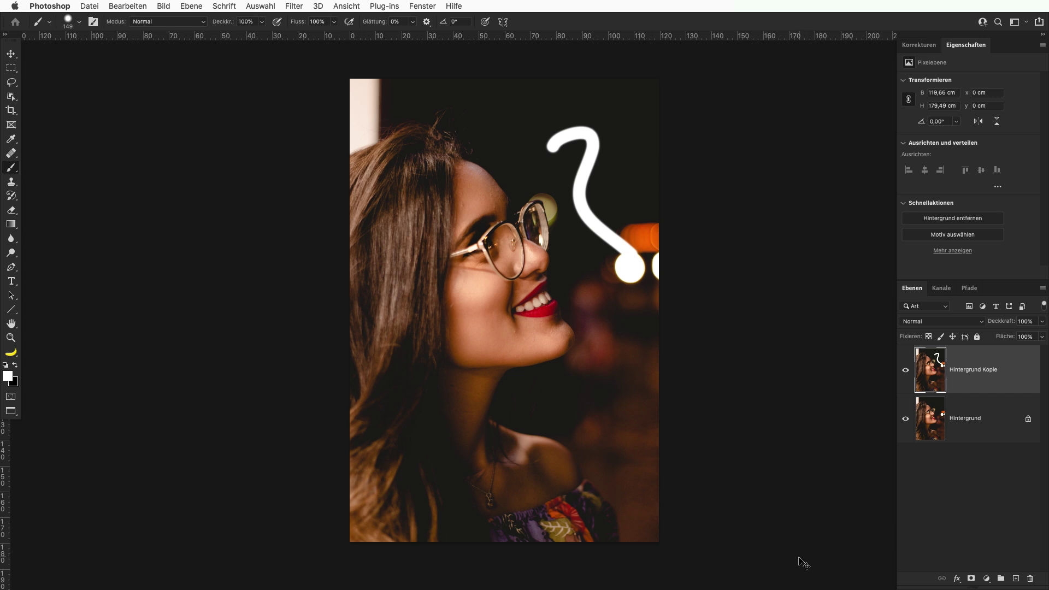
{"action": "key", "text": "ctrl+z"}
Relock Hintergrund Kopie and duplicate it as an unlocked Hintergrund Kopie 2.
{"action": "left_click", "coordinate": [977, 337]}
{"action": "left_click_drag", "start_coordinate": [1008, 372], "coordinate": [1016, 578]}
{"action": "left_click", "coordinate": [1029, 372]}
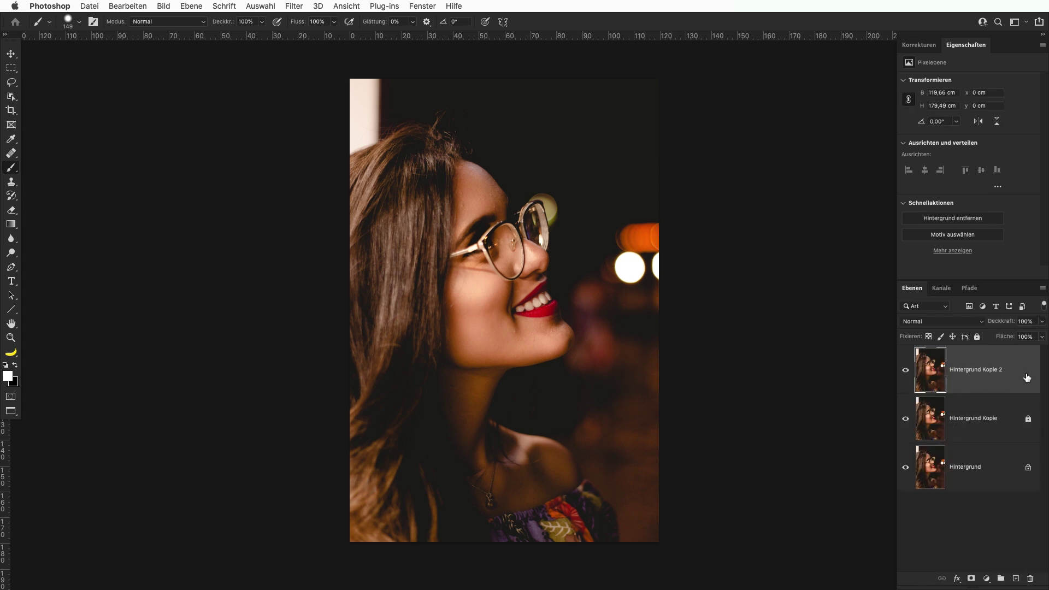
Convert Hintergrund Kopie 2 for Smart Filters and try brushing, reading the Rastern warning.
{"action": "left_click", "coordinate": [300, 10]}
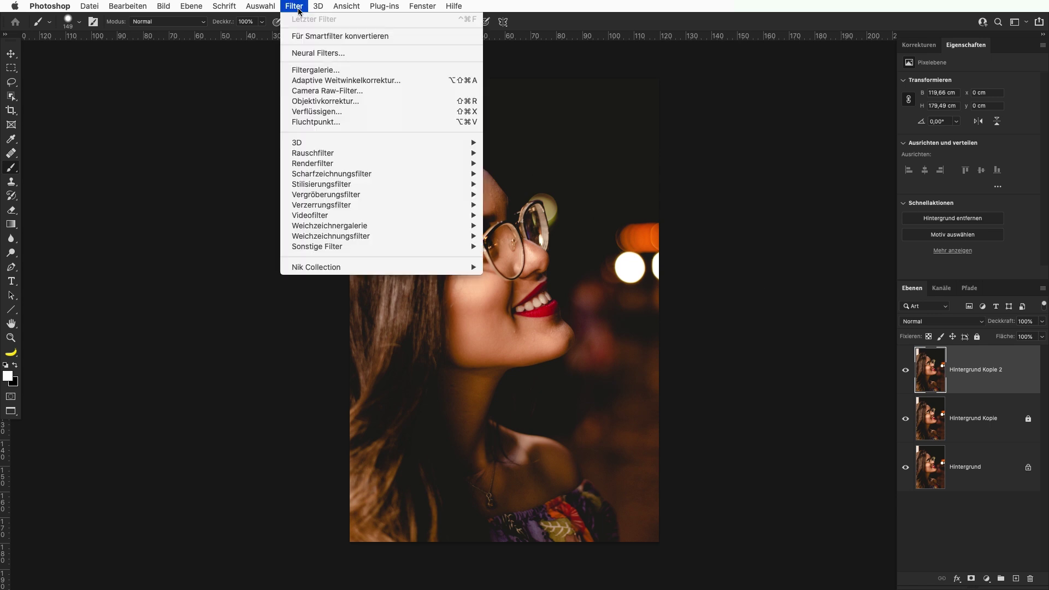
{"action": "left_click", "coordinate": [304, 37]}
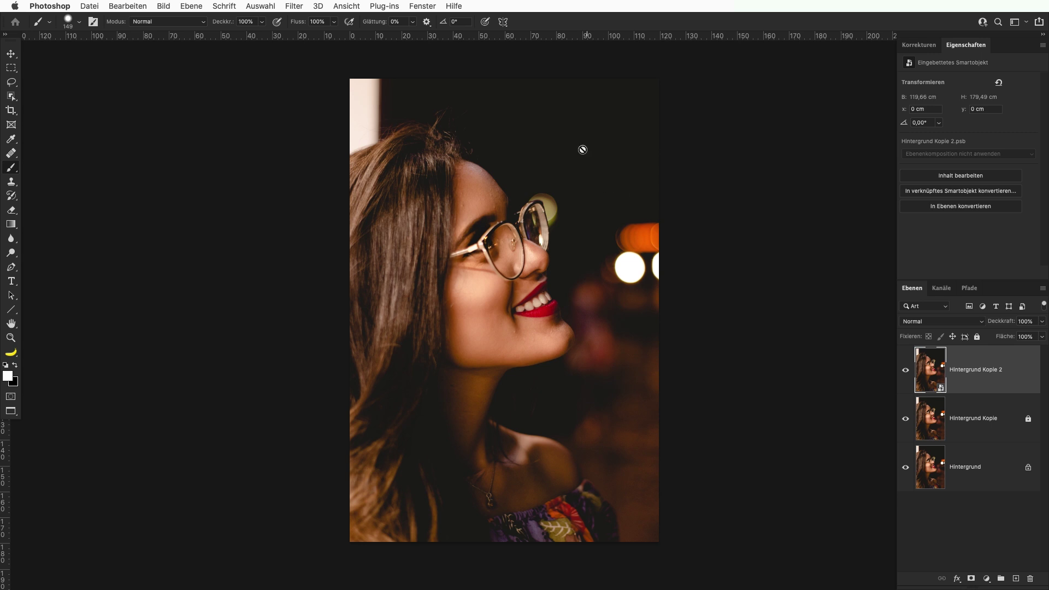
{"action": "left_click", "coordinate": [569, 159]}
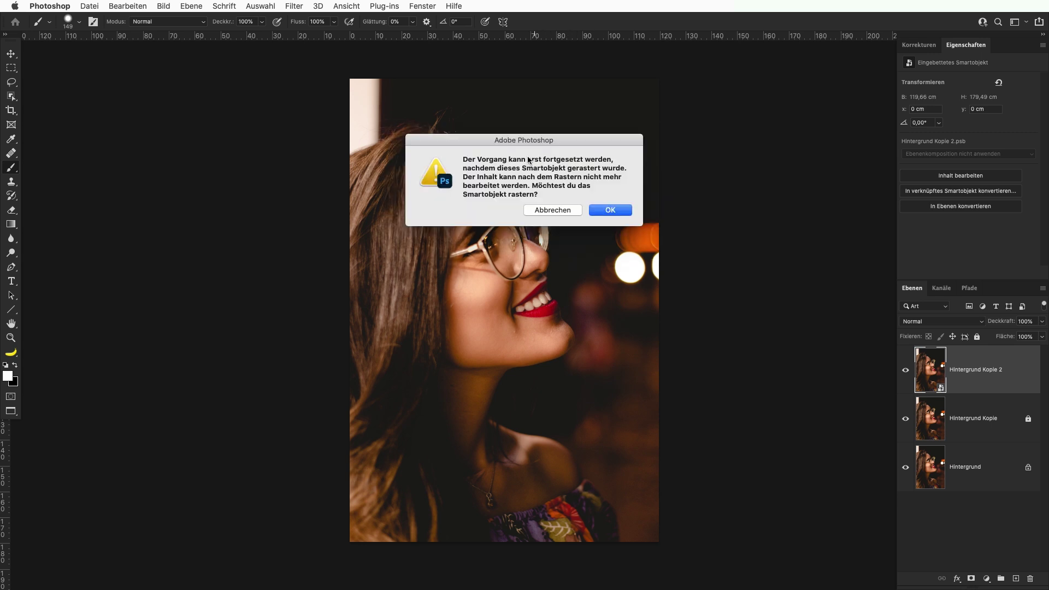
{"action": "left_click_drag", "start_coordinate": [463, 161], "coordinate": [617, 176]}
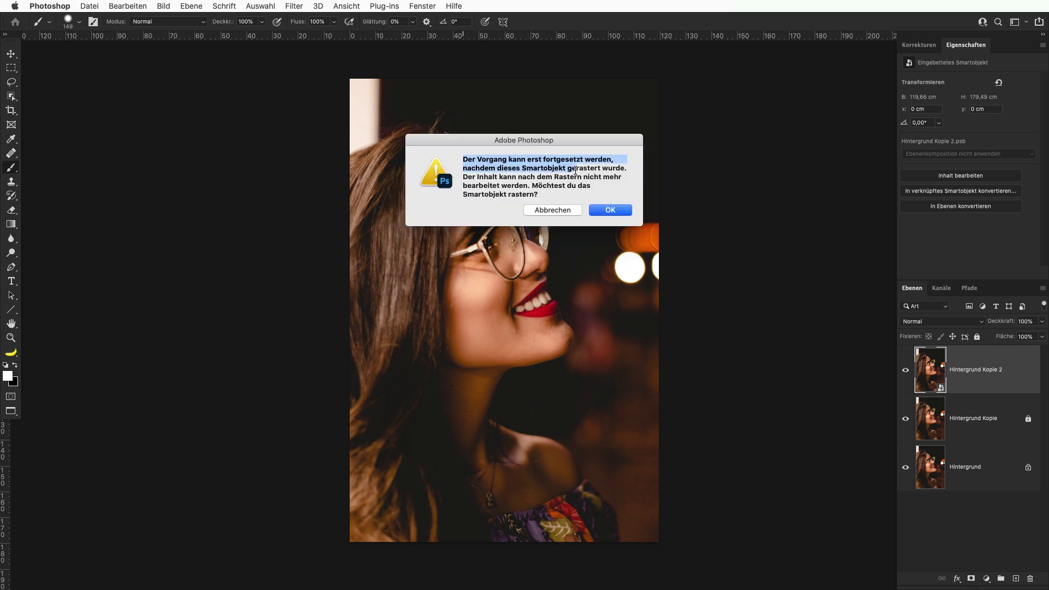
{"action": "left_click", "coordinate": [617, 176]}
{"action": "left_click_drag", "start_coordinate": [554, 177], "coordinate": [588, 177]}
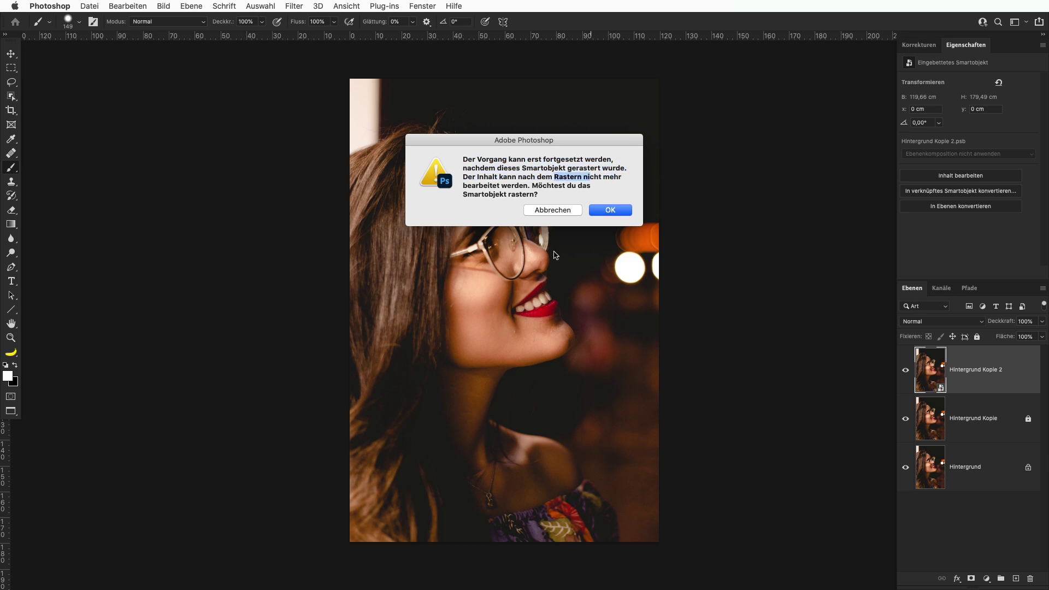
{"action": "left_click", "coordinate": [541, 200]}
Accept rasterizing, paint a white stroke, then undo twice to restore the smart object.
{"action": "left_click", "coordinate": [605, 212]}
{"action": "left_click_drag", "start_coordinate": [562, 130], "coordinate": [601, 209]}
{"action": "key", "text": "super+z"}
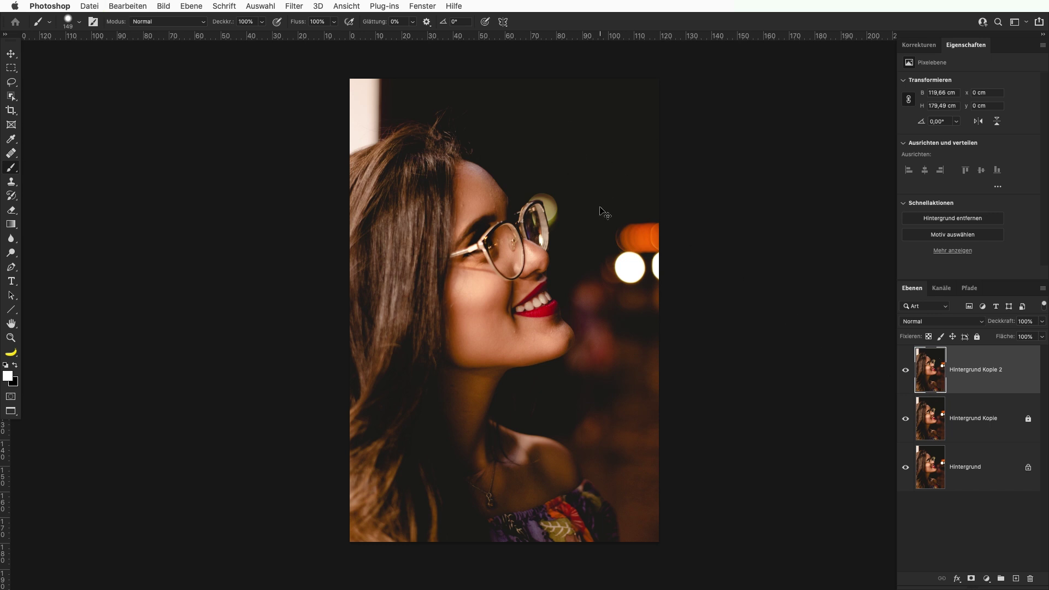
{"action": "key", "text": "super+z"}
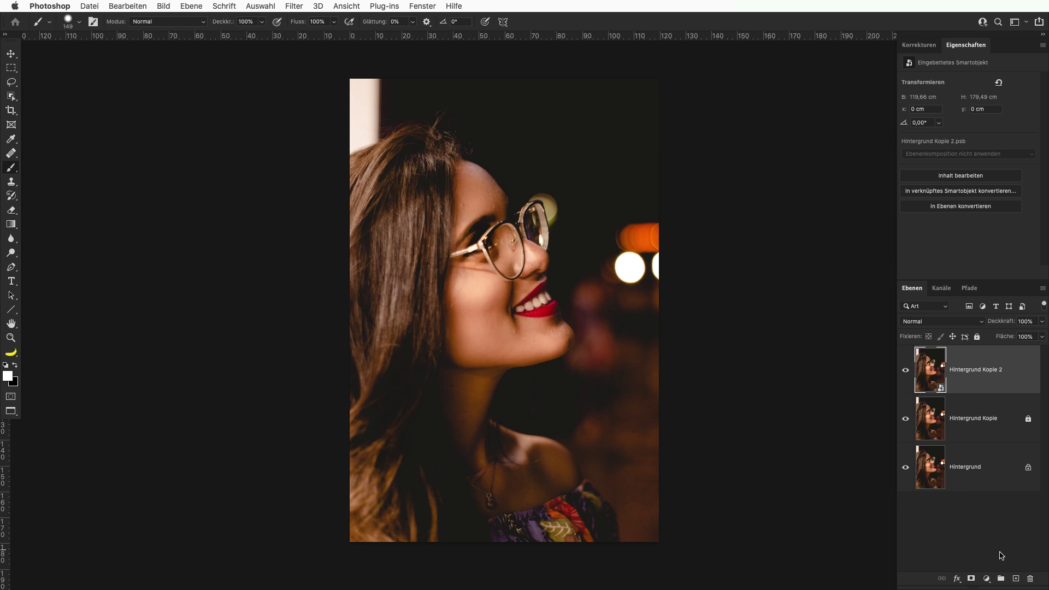
Paint a white S stroke on new Ebene 1 and clip it to Hintergrund Kopie 2.
{"action": "left_click", "coordinate": [1015, 579]}
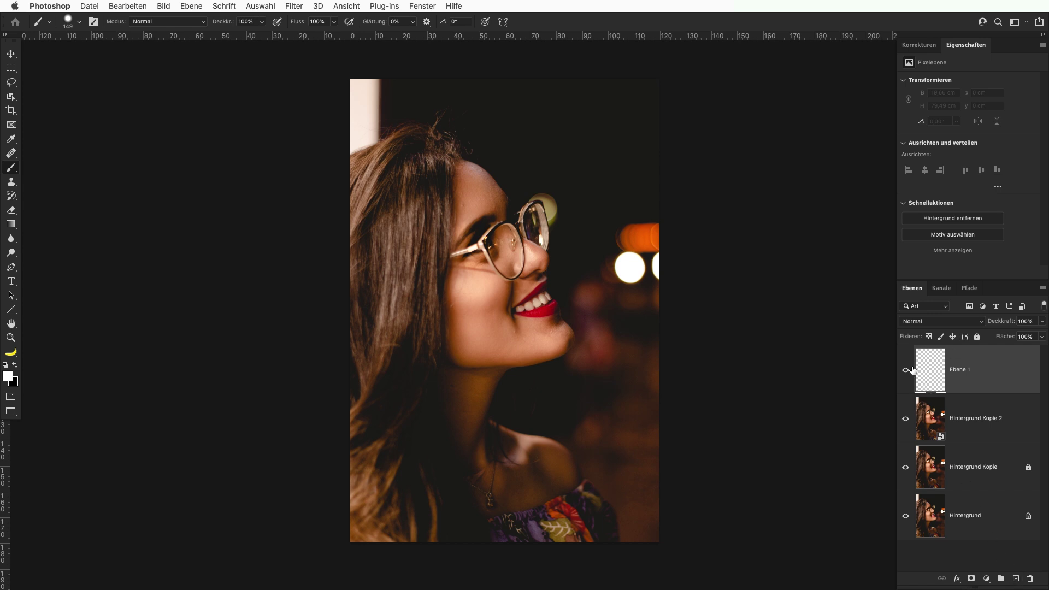
{"action": "mouse_move", "coordinate": [568, 129]}
{"action": "left_mouse_down"}
{"action": "mouse_move", "coordinate": [552, 158]}
{"action": "mouse_move", "coordinate": [586, 256]}
{"action": "left_mouse_up"}
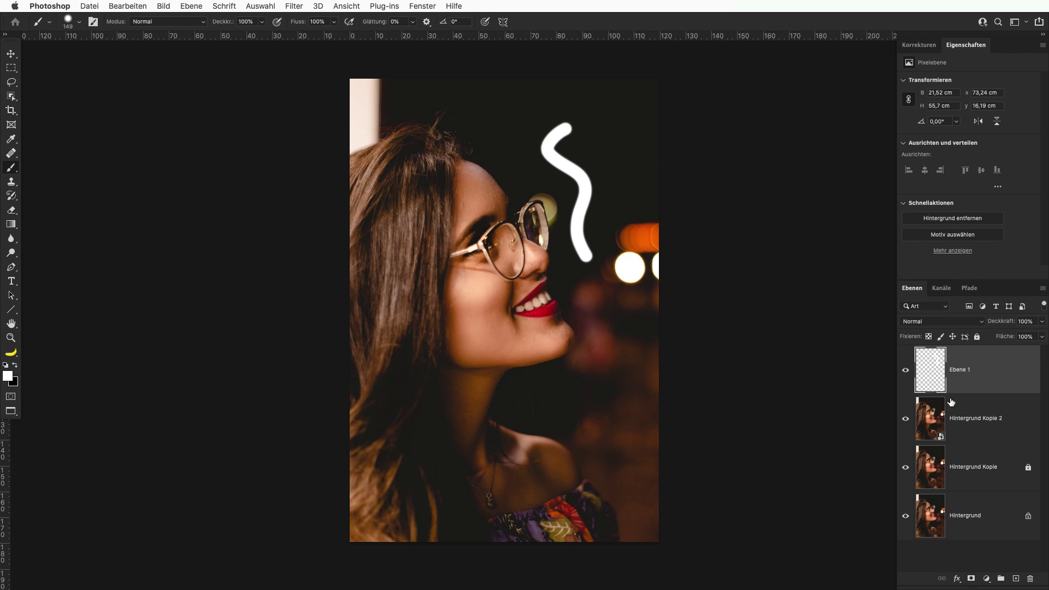
{"action": "left_click", "coordinate": [948, 393], "text": "alt"}
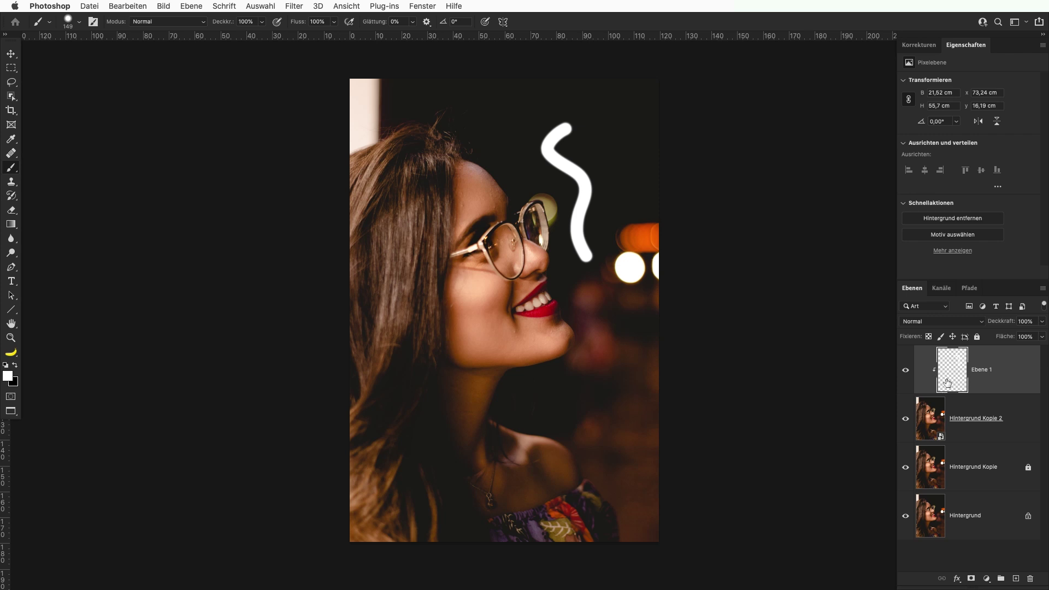
{"action": "left_click", "coordinate": [936, 421]}
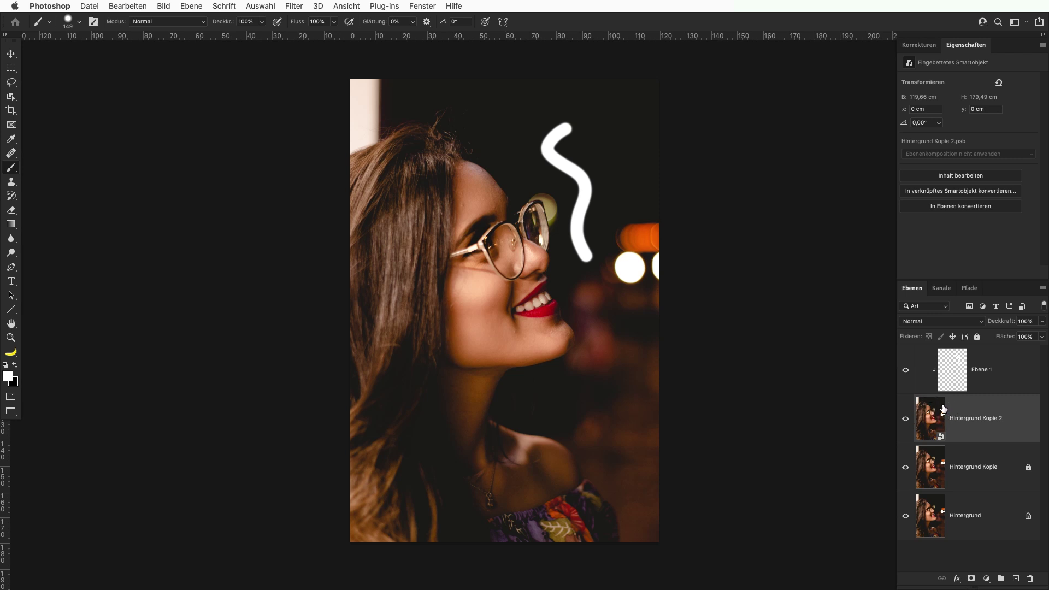
Mask Hintergrund Kopie 2 to a lasso selection of the upper-right area.
{"action": "key", "text": "m"}
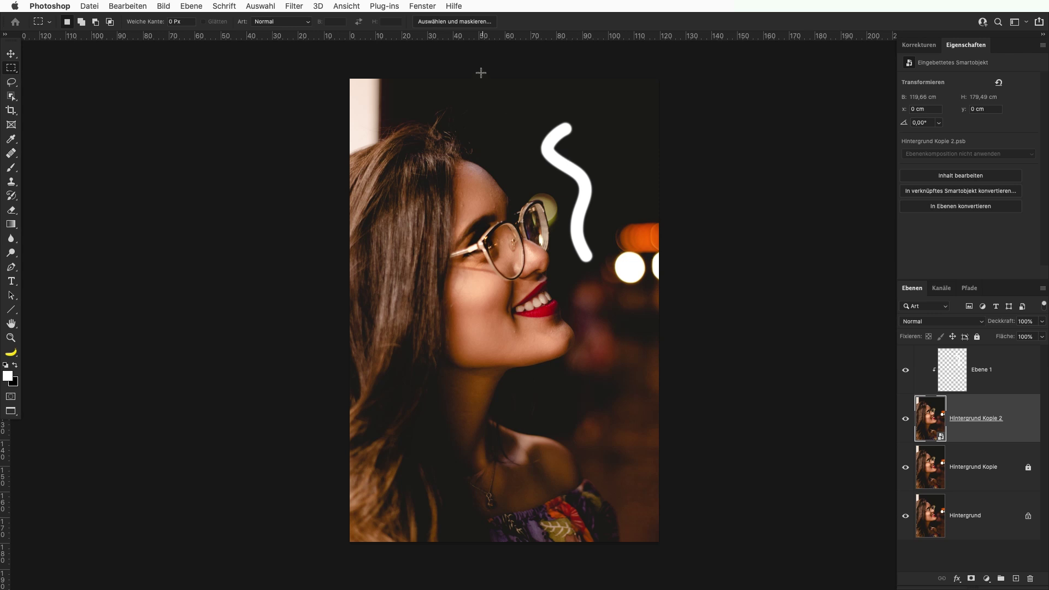
{"action": "key", "text": "l"}
{"action": "mouse_move", "coordinate": [443, 69]}
{"action": "left_mouse_down"}
{"action": "mouse_move", "coordinate": [781, 163]}
{"action": "mouse_move", "coordinate": [683, 60]}
{"action": "left_mouse_up"}
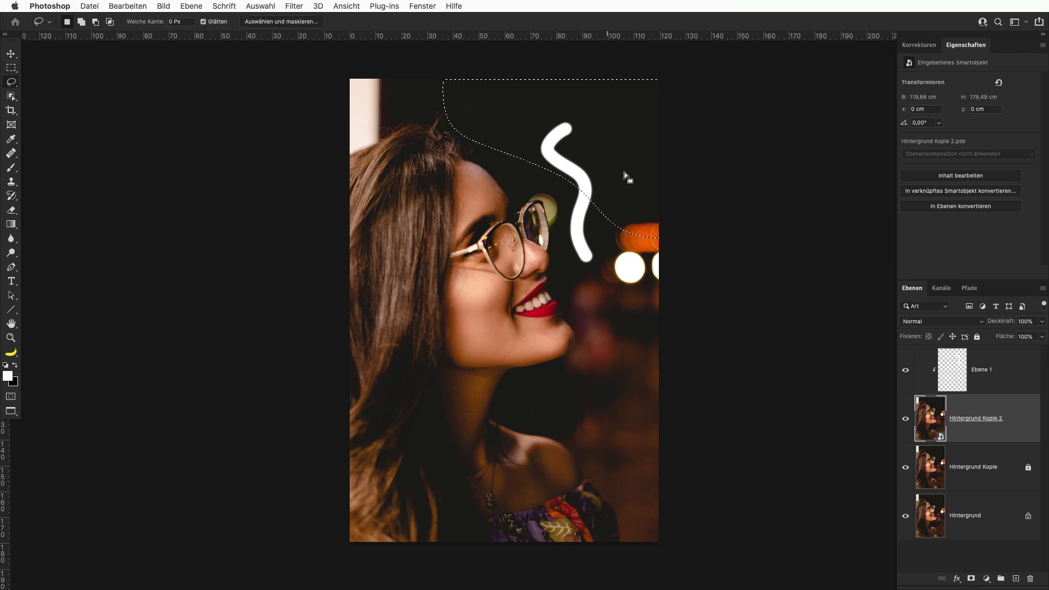
{"action": "left_click", "coordinate": [973, 579]}
Hide Hintergrund Kopie and Hintergrund, and select Ebene 1.
{"action": "left_click", "coordinate": [905, 467]}
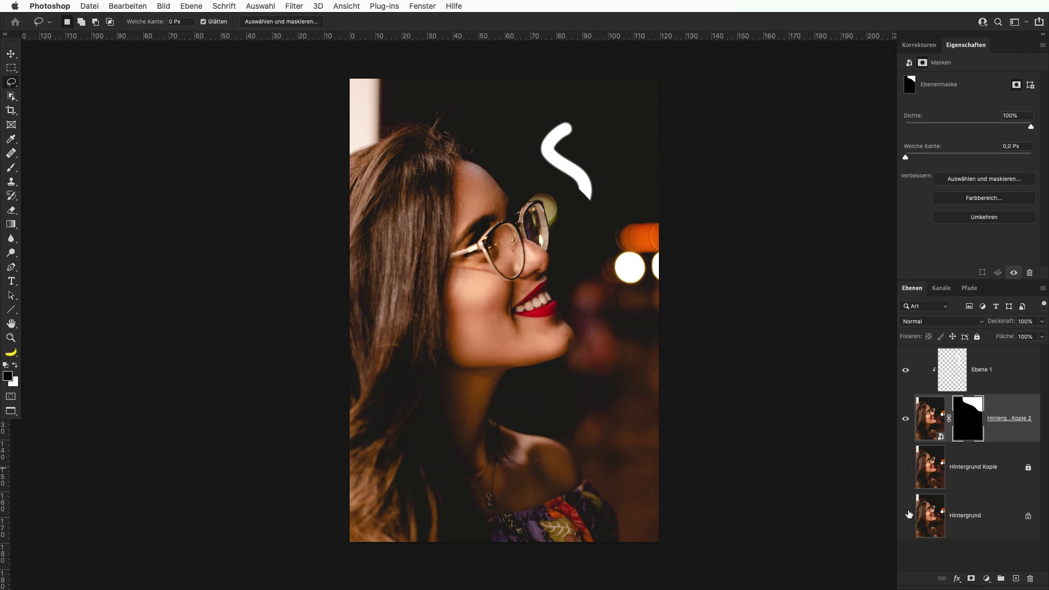
{"action": "left_click", "coordinate": [907, 515]}
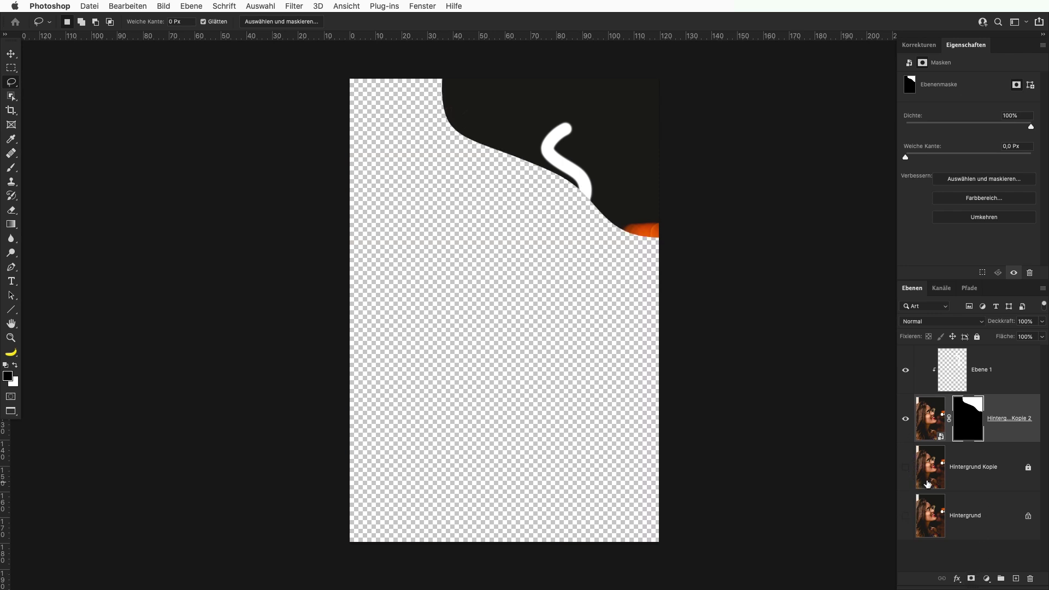
{"action": "left_click", "coordinate": [953, 373]}
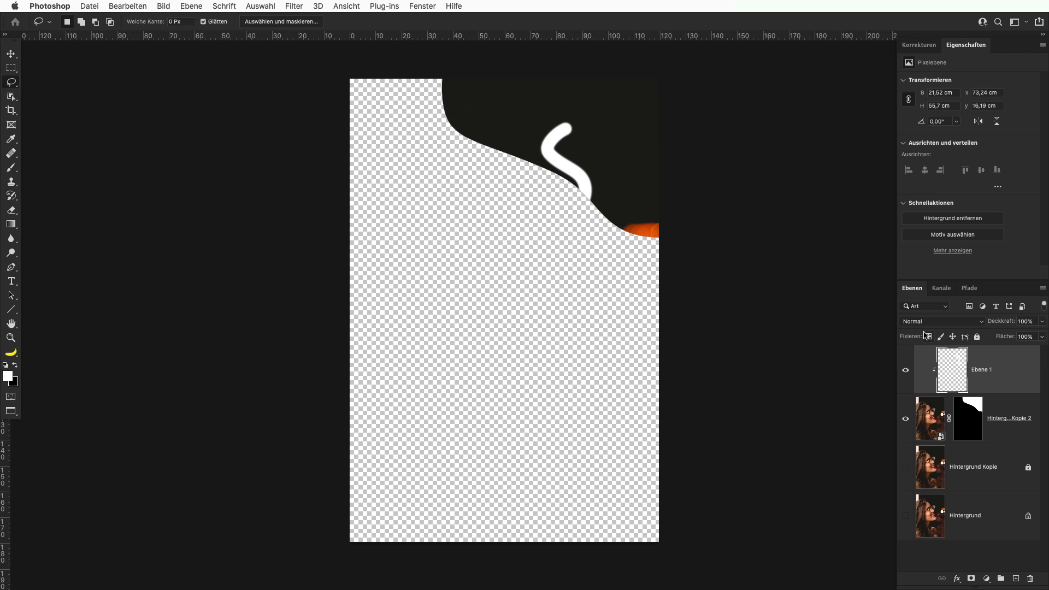
Invert the white S stroke to black and set red as the foreground colour.
{"action": "key", "text": "ctrl+i"}
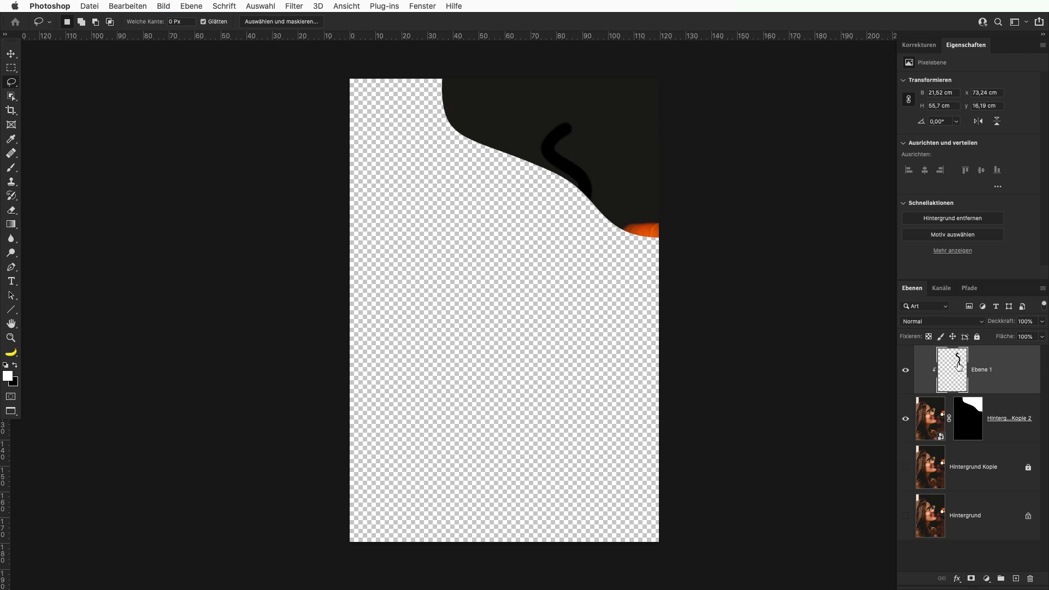
{"action": "left_click", "coordinate": [9, 376]}
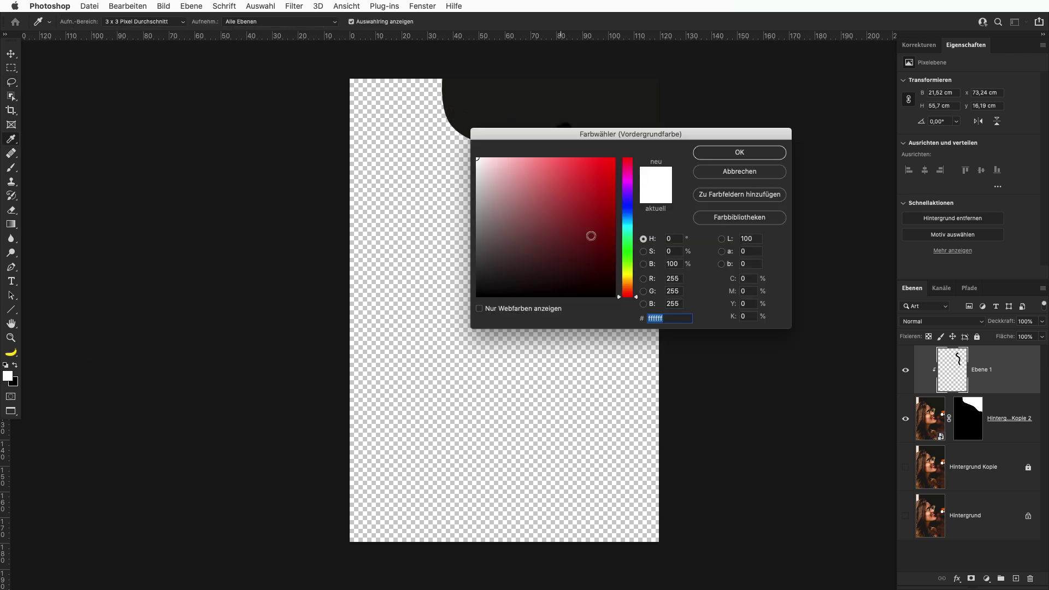
{"action": "left_click", "coordinate": [728, 153]}
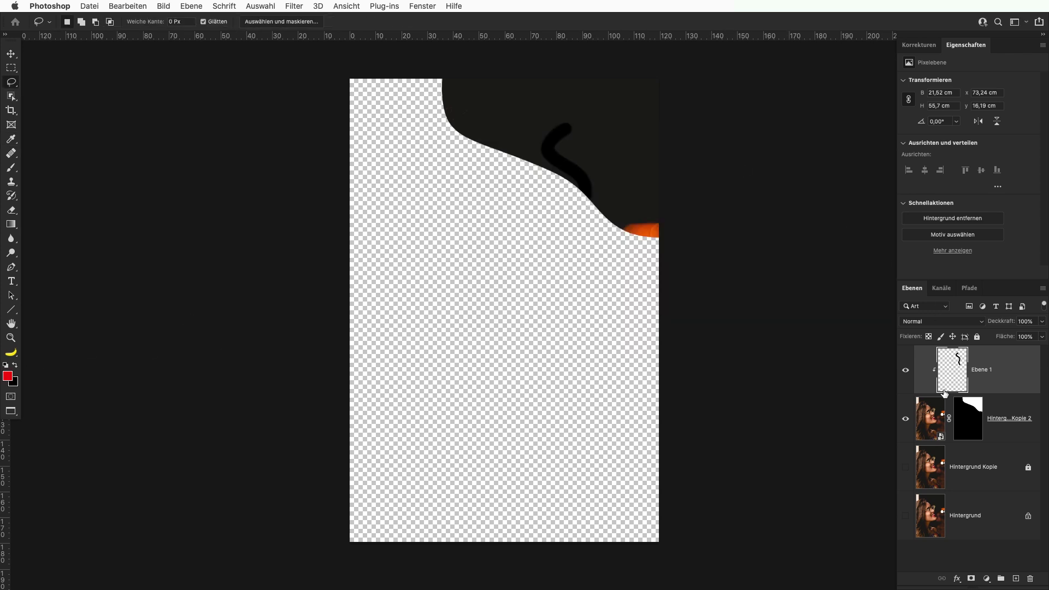
Paint the S stroke red, then release and re-create Ebene 1's clipping mask.
{"action": "key", "text": "b"}
{"action": "left_click_drag", "start_coordinate": [573, 126], "coordinate": [595, 203]}
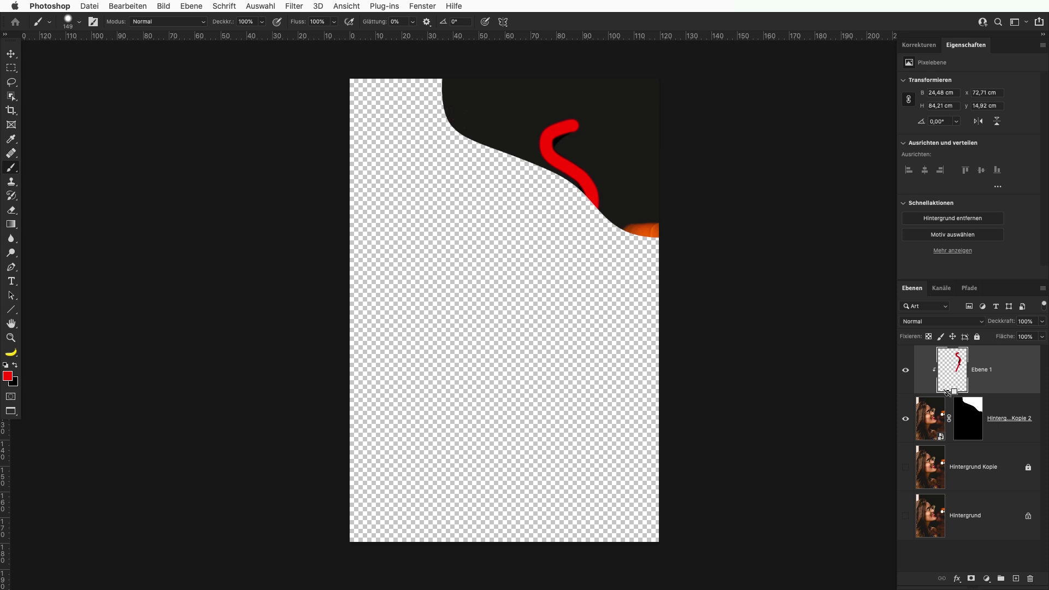
{"action": "left_click", "coordinate": [947, 391], "text": "alt"}
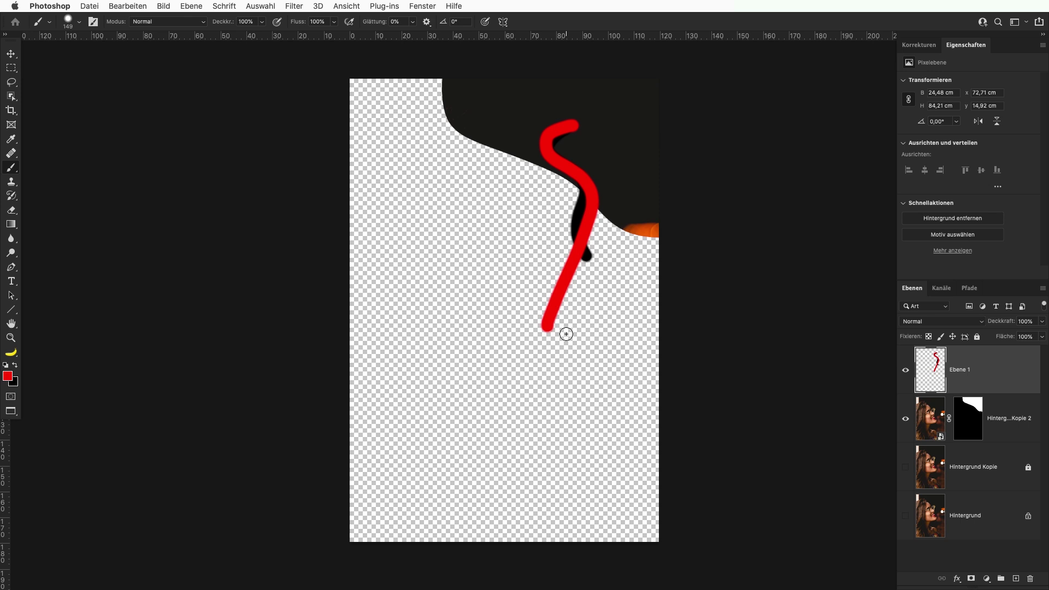
{"action": "left_click", "coordinate": [943, 394], "text": "alt"}
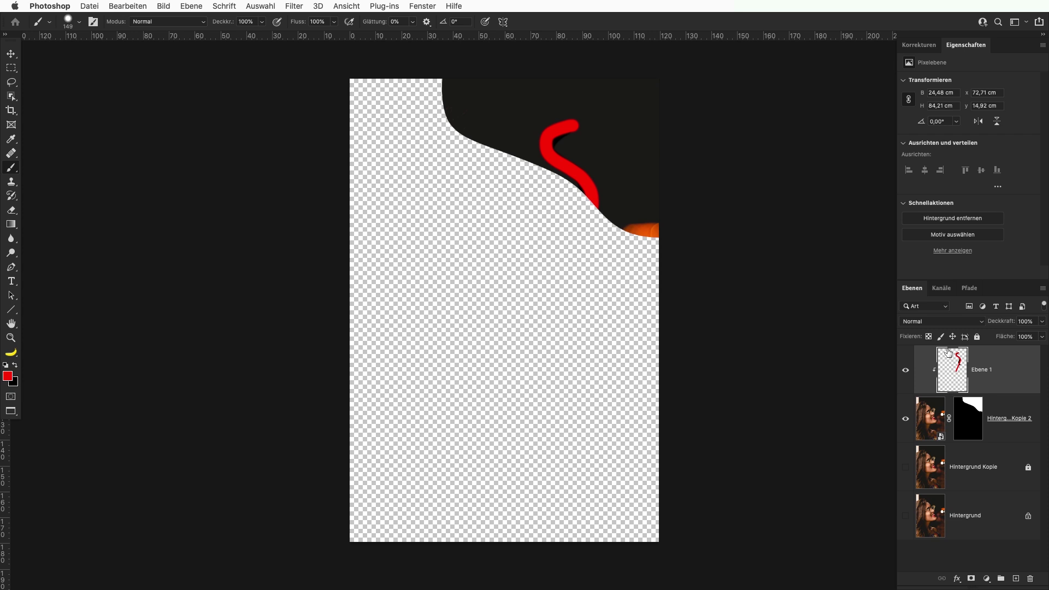
Use Clone Stamp sampling 'Akt. u. darunter' and open Hintergrund Kopie 2's mask menu.
{"action": "left_click", "coordinate": [12, 182]}
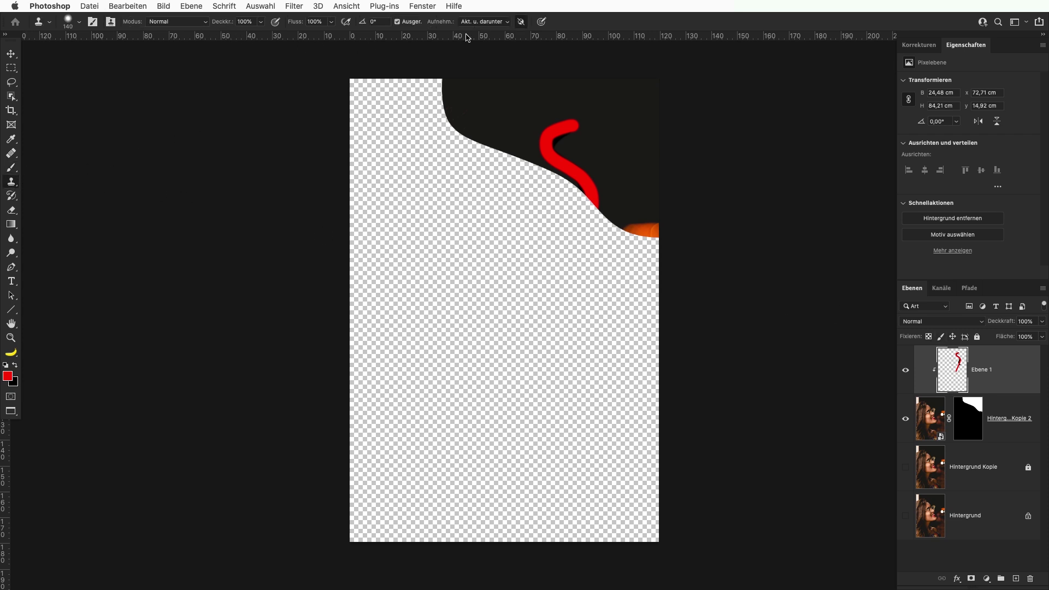
{"action": "left_click", "coordinate": [481, 22]}
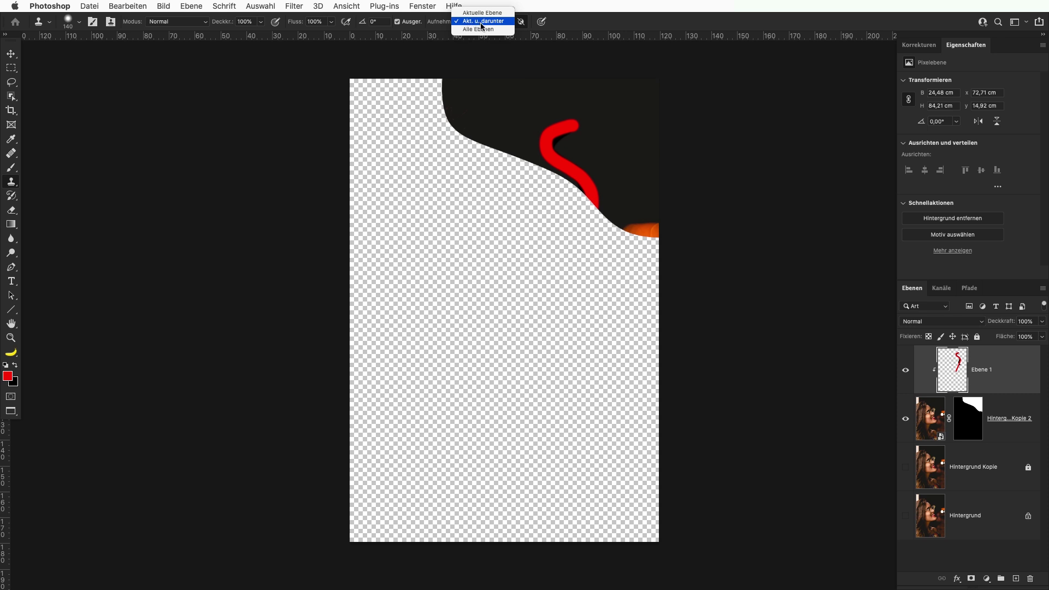
{"action": "left_click", "coordinate": [962, 380]}
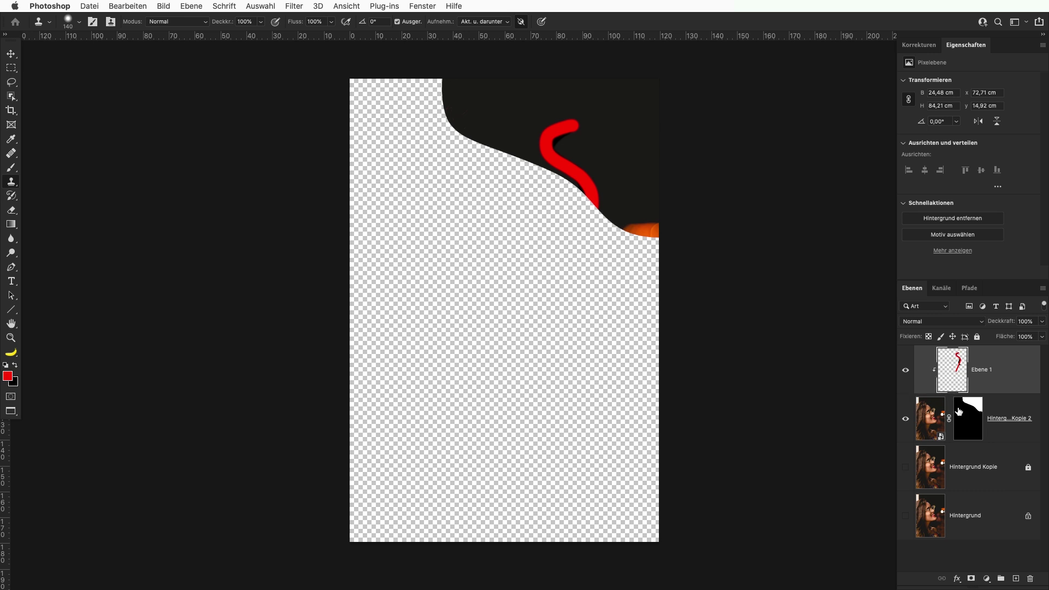
{"action": "right_click", "coordinate": [965, 417]}
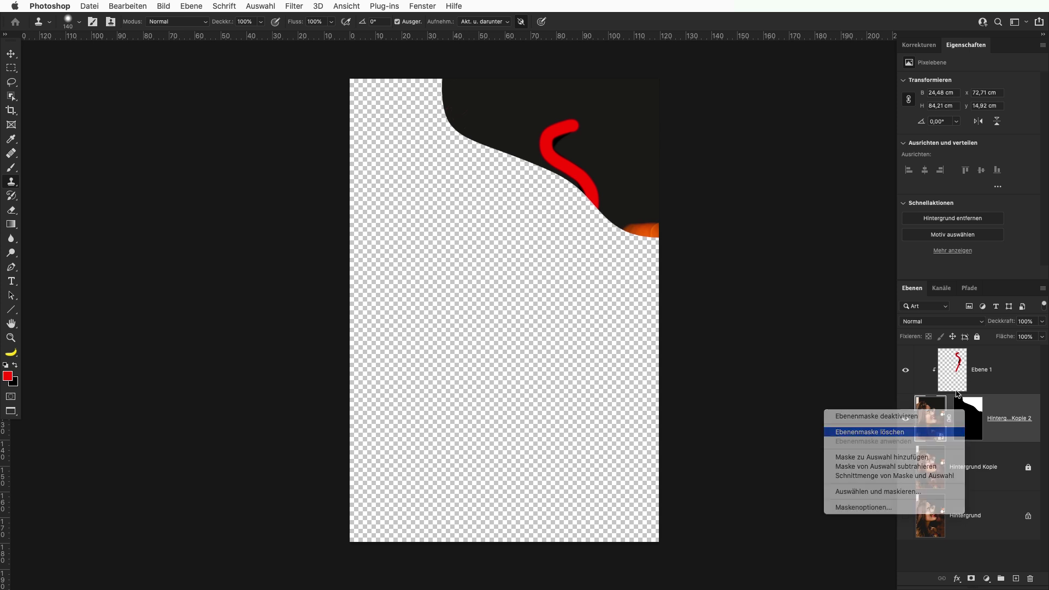
Delete Hintergrund Kopie 2's mask, hide Ebene 1, and reselect Hintergrund Kopie 2 with the Brush.
{"action": "left_click", "coordinate": [945, 431]}
{"action": "left_click", "coordinate": [950, 389]}
{"action": "left_click", "coordinate": [909, 372]}
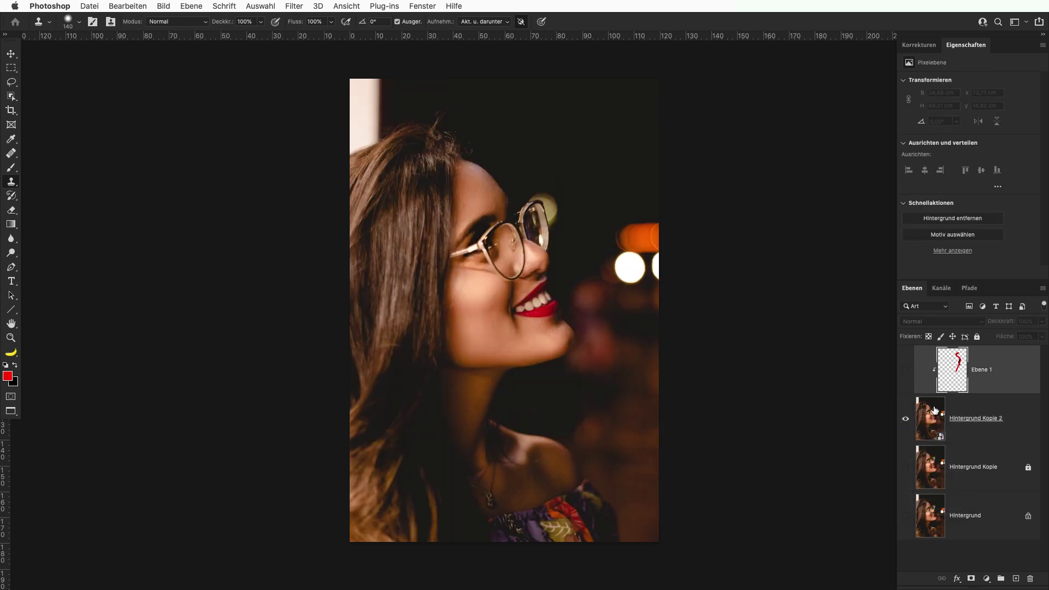
{"action": "key", "text": "b"}
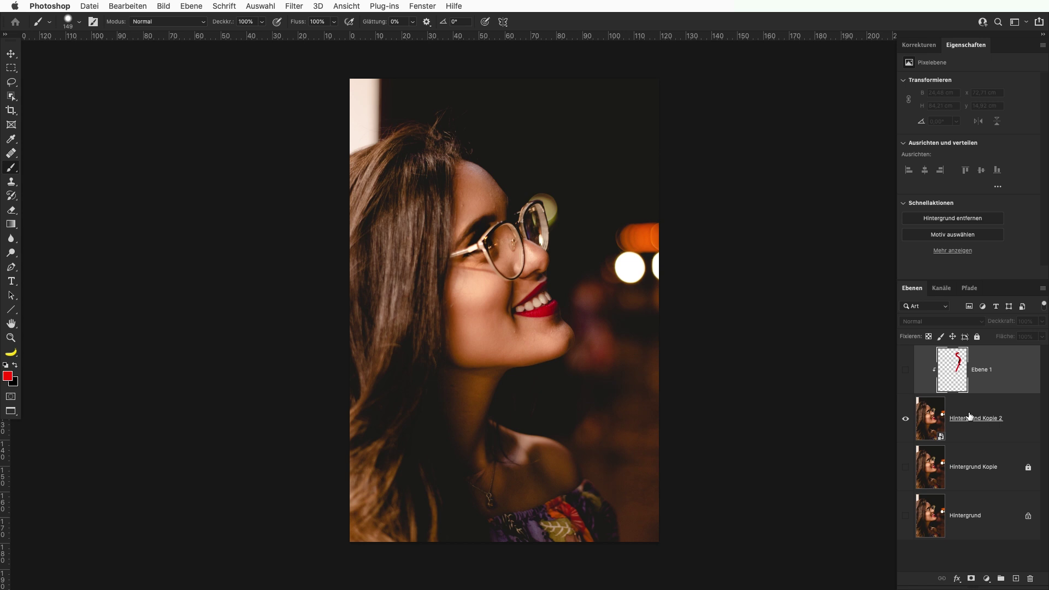
{"action": "left_click", "coordinate": [971, 418]}
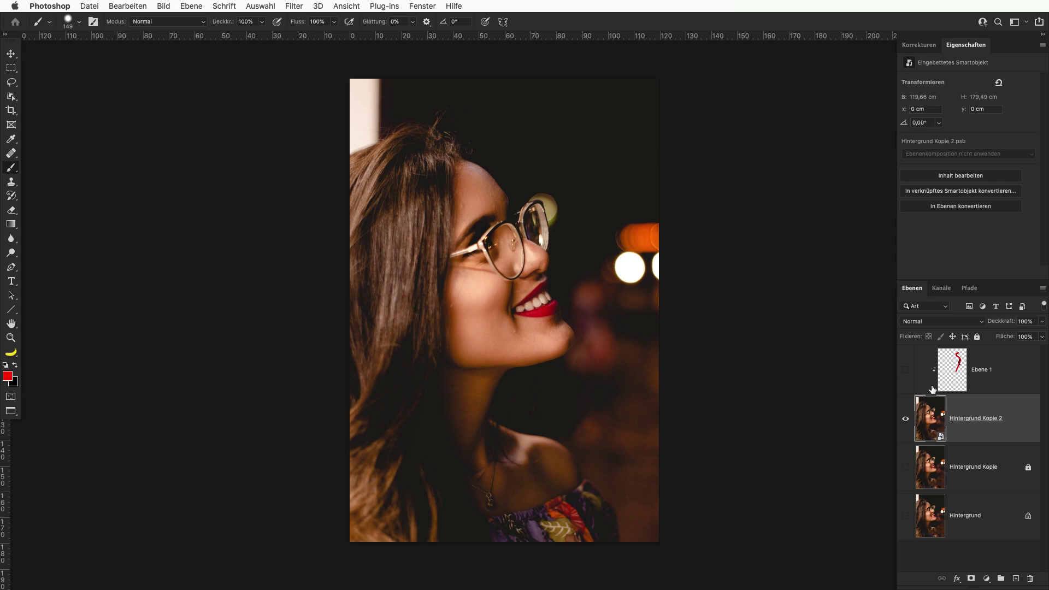
Open the smart object contents and add a Schwarzweiß adjustment layer.
{"action": "double_click", "coordinate": [940, 437]}
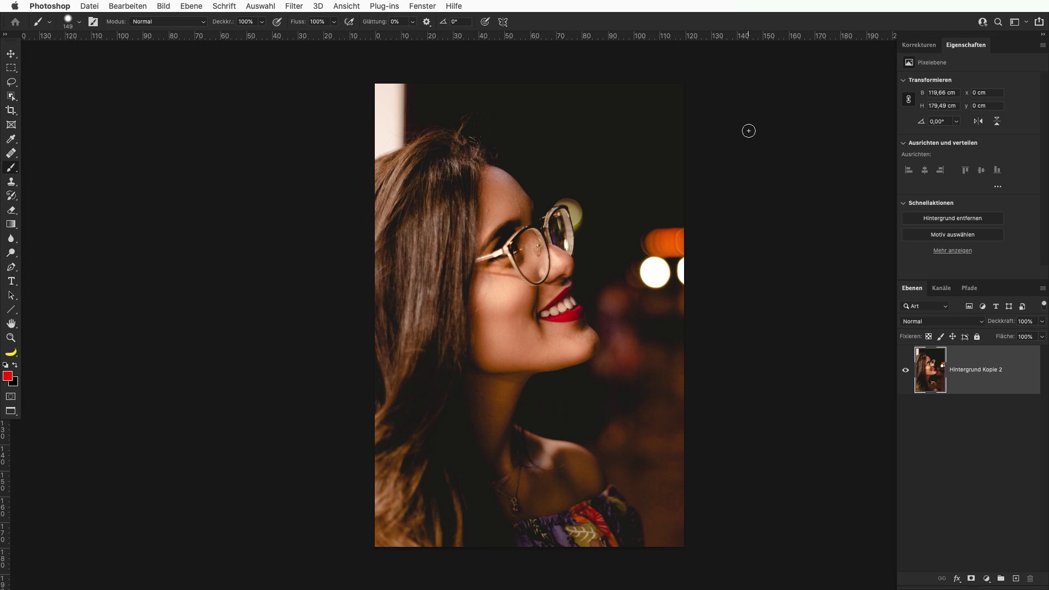
{"action": "left_click", "coordinate": [927, 46]}
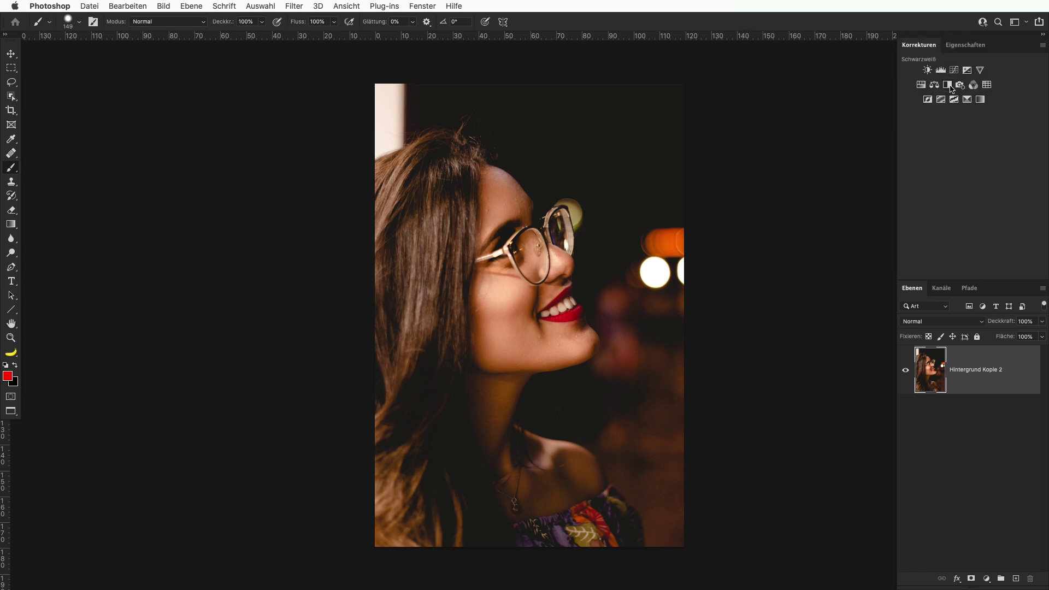
{"action": "left_click", "coordinate": [949, 85]}
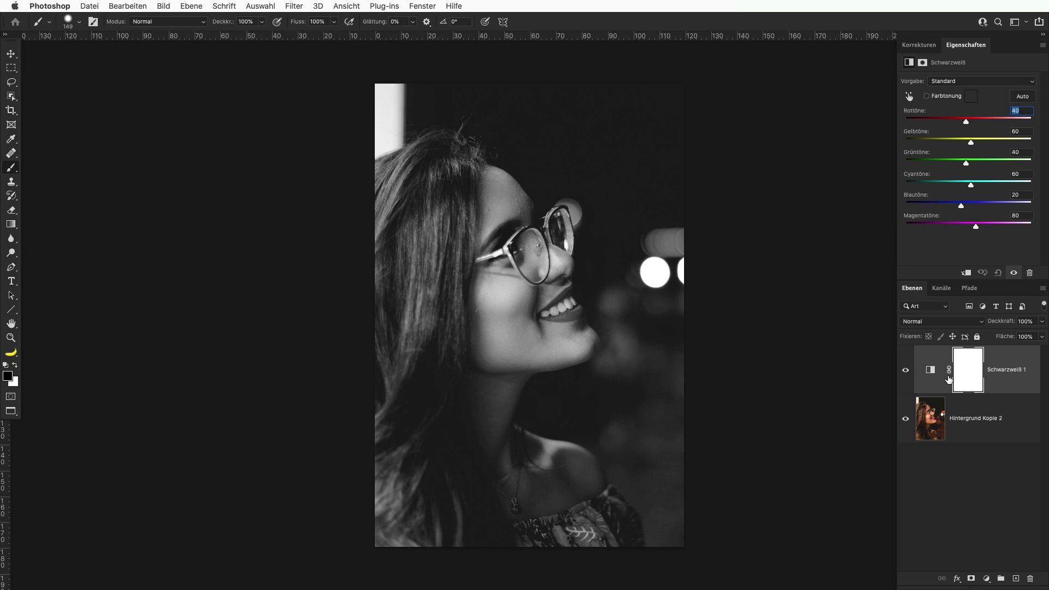
Merge visible into Schwarzweiß 1, then close and save Hintergrund Kopie 2.psb.
{"action": "left_click", "coordinate": [1042, 289]}
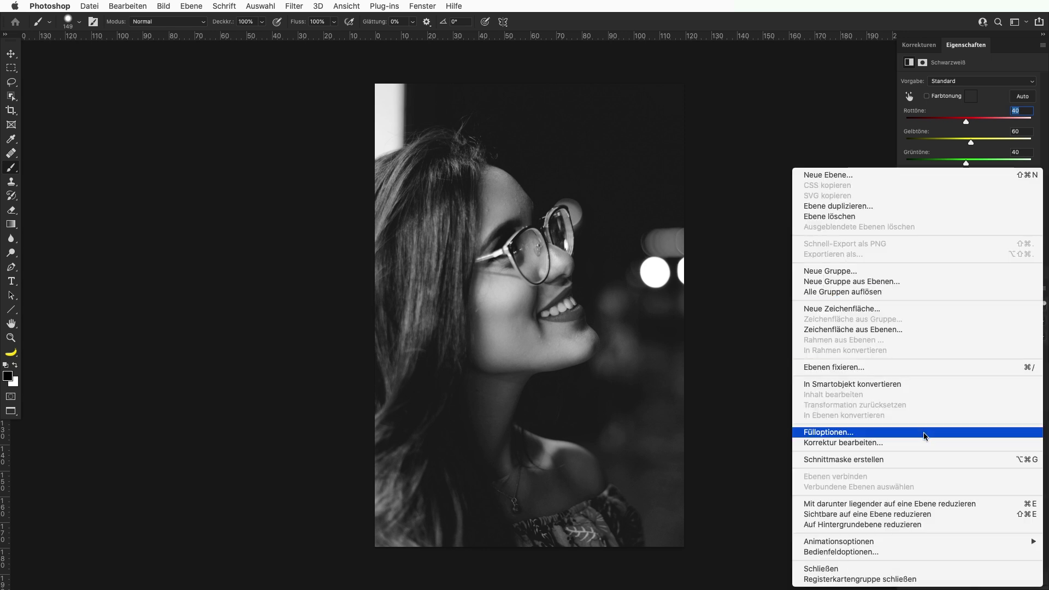
{"action": "left_click", "coordinate": [902, 516]}
{"action": "key", "text": "super+w"}
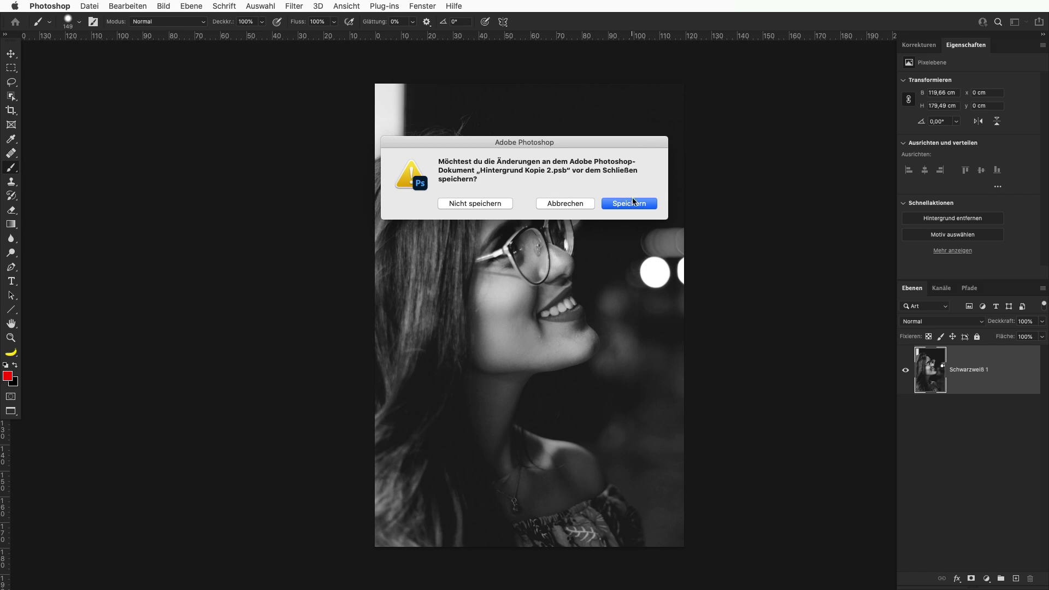
{"action": "left_click", "coordinate": [631, 204]}
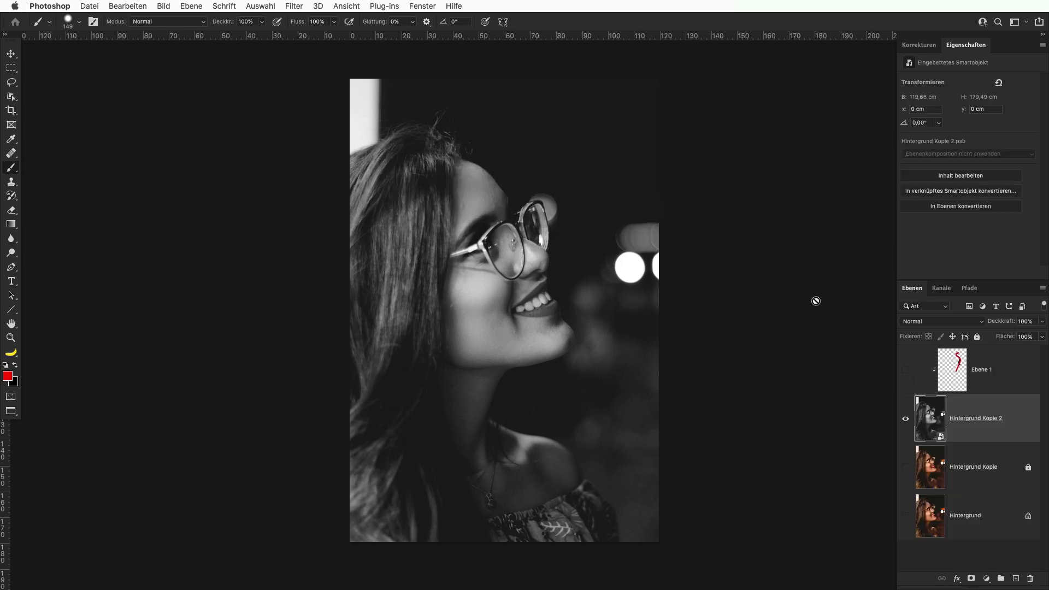
Paint a test red curve inside the smart object's contents, save it, then undo it.
{"action": "double_click", "coordinate": [942, 436]}
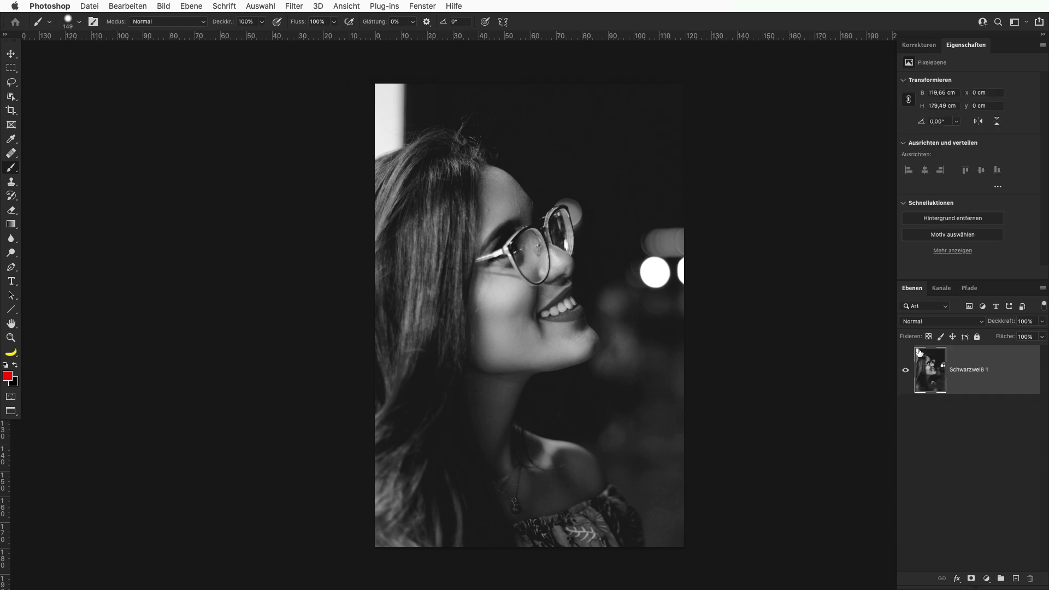
{"action": "mouse_move", "coordinate": [519, 113]}
{"action": "left_mouse_down"}
{"action": "mouse_move", "coordinate": [649, 185]}
{"action": "mouse_move", "coordinate": [666, 407]}
{"action": "left_mouse_up"}
{"action": "key", "text": "super+w"}
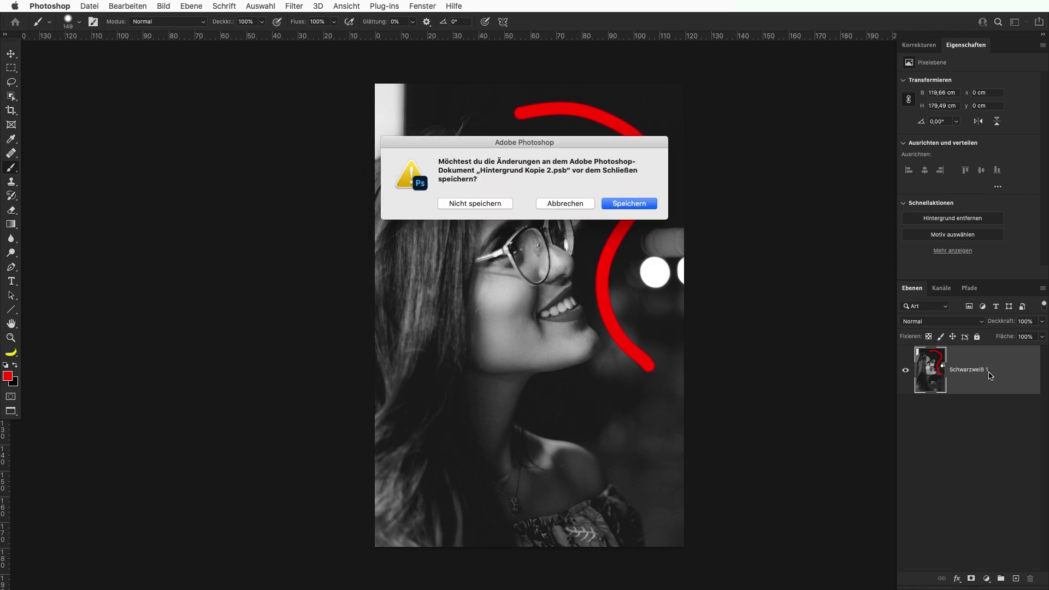
{"action": "left_click", "coordinate": [638, 205]}
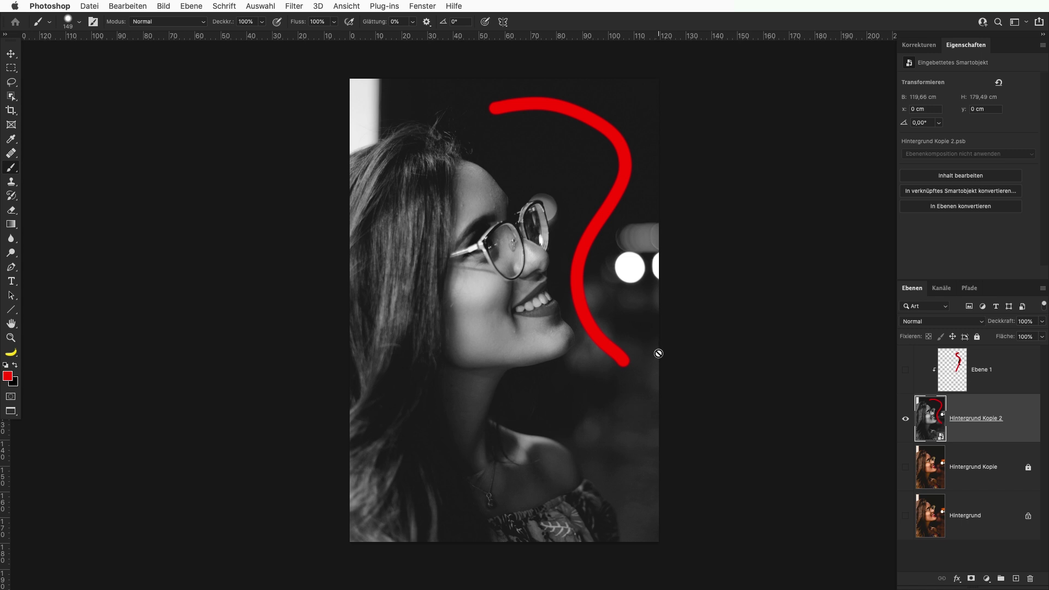
{"action": "key", "text": "ctrl+z"}
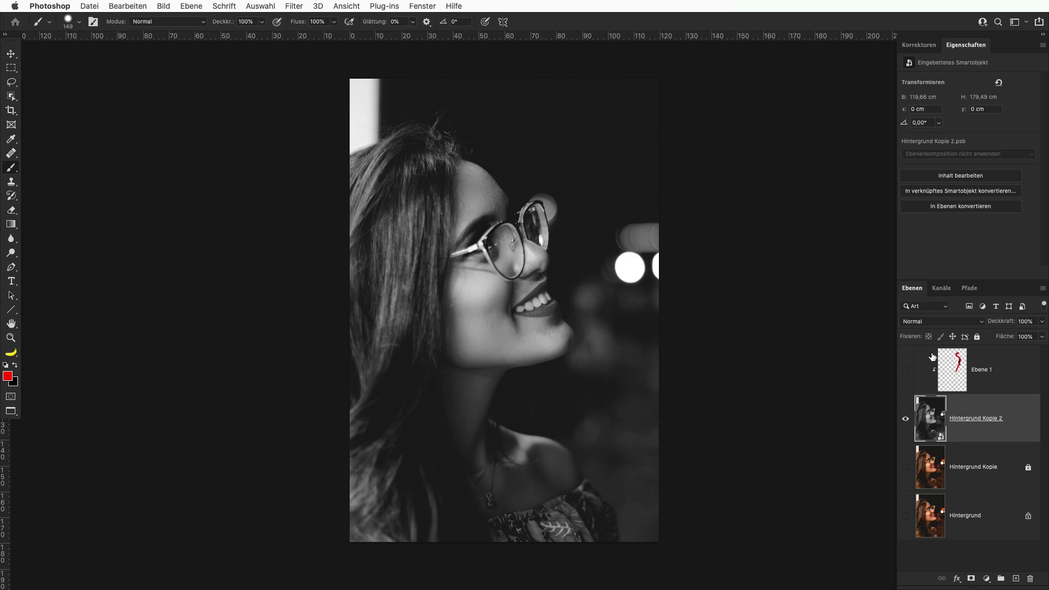
Make Hintergrund Kopie and Hintergrund visible again and remove Ebene 1 from the stack.
{"action": "left_click", "coordinate": [906, 467]}
{"action": "left_click", "coordinate": [906, 516]}
{"action": "left_click_drag", "start_coordinate": [996, 376], "coordinate": [1030, 579]}
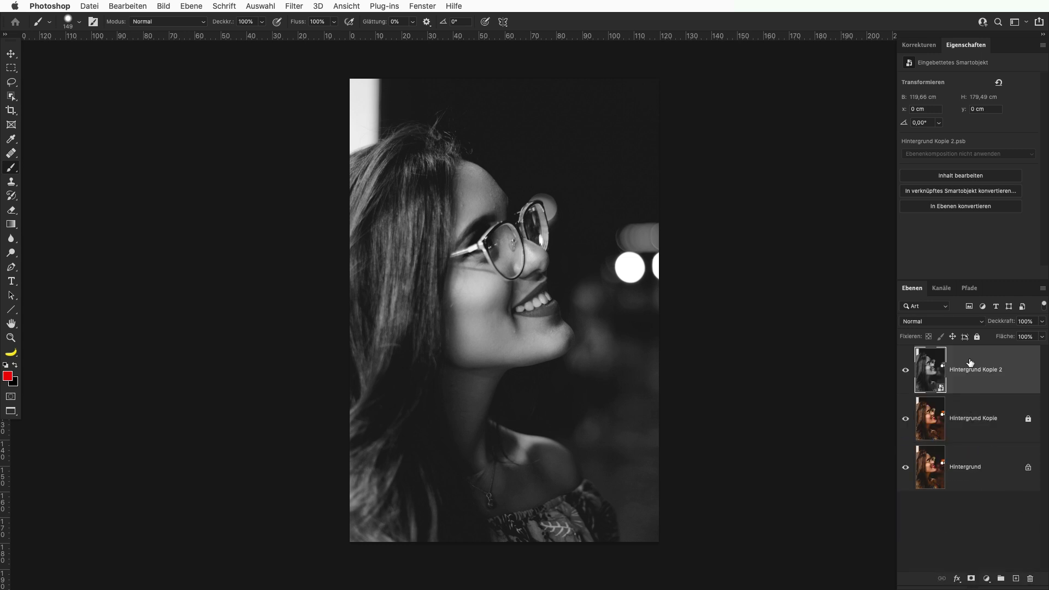
Create Gruppe 1 and place an unlocked duplicate, Hintergrund Kopie 3, inside it.
{"action": "left_click", "coordinate": [1001, 578]}
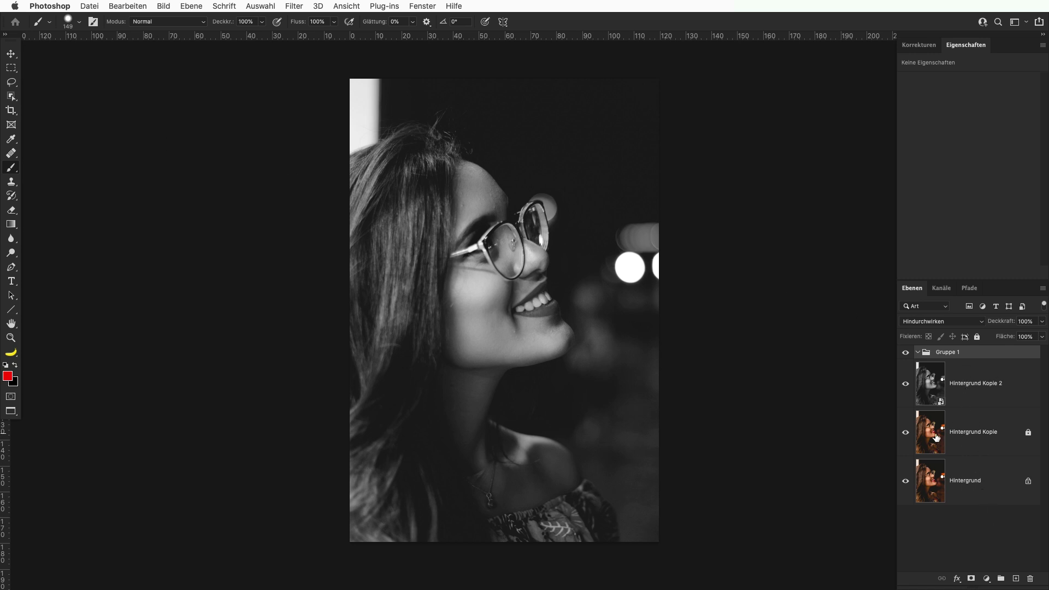
{"action": "left_click_drag", "start_coordinate": [936, 435], "coordinate": [1016, 579]}
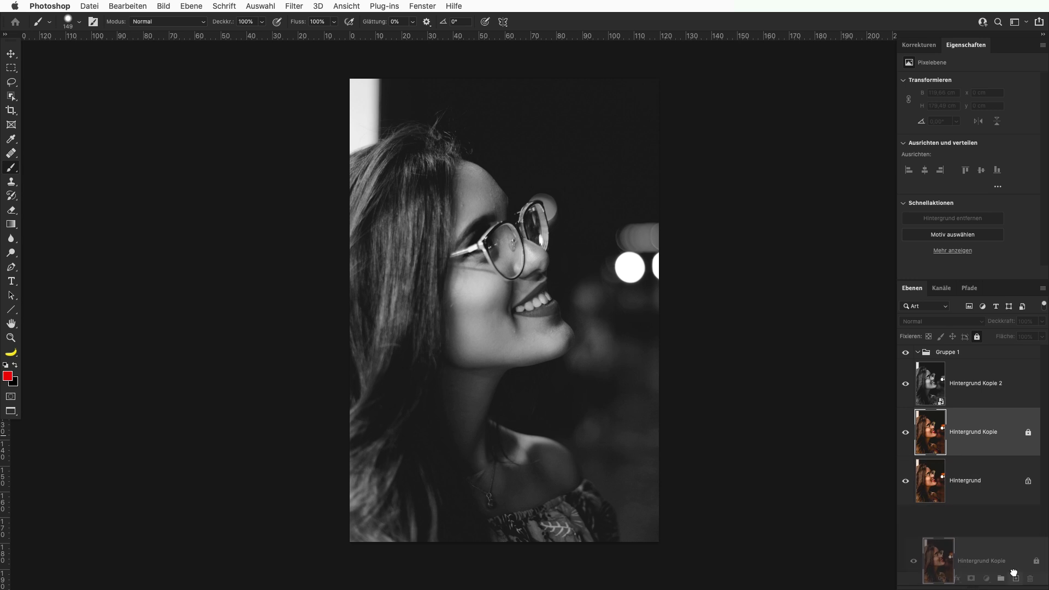
{"action": "left_click_drag", "start_coordinate": [933, 442], "coordinate": [1007, 397]}
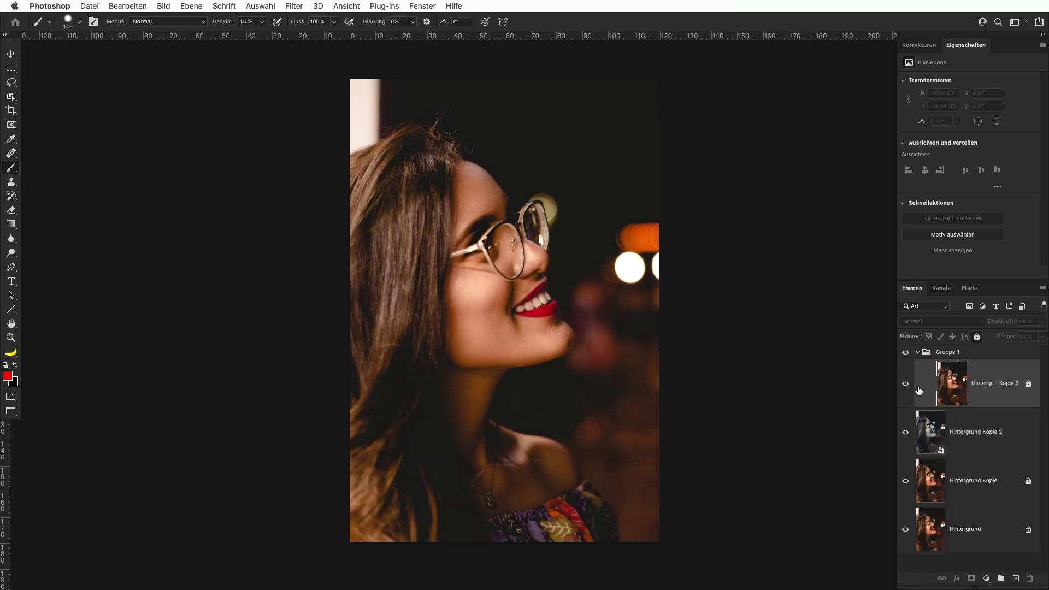
{"action": "left_click", "coordinate": [1029, 386]}
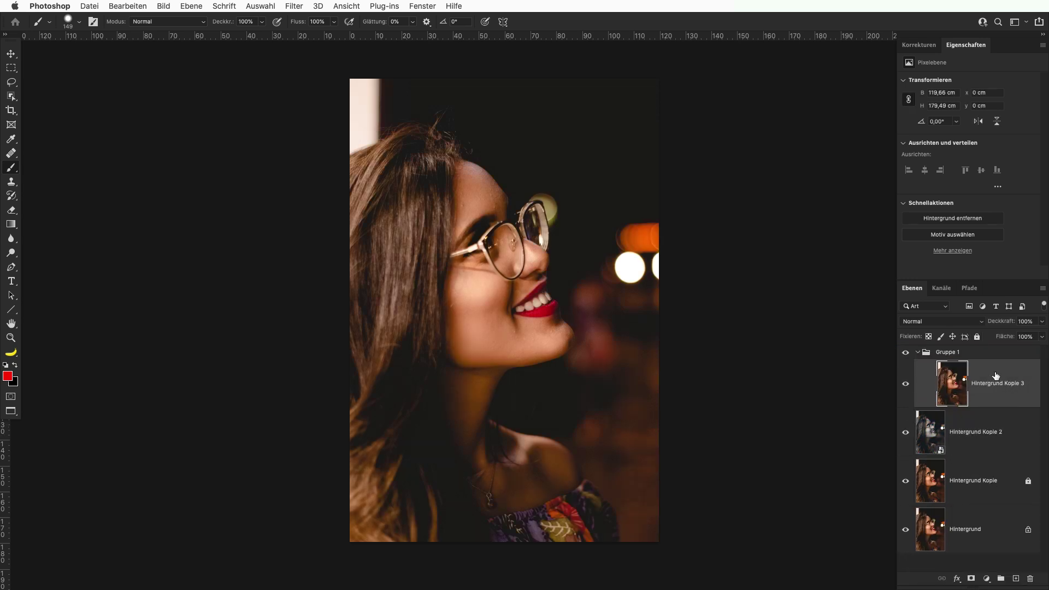
Try painting on Gruppe 1, dismiss the resulting alert, and reselect Hintergrund Kopie 3.
{"action": "left_click", "coordinate": [945, 354]}
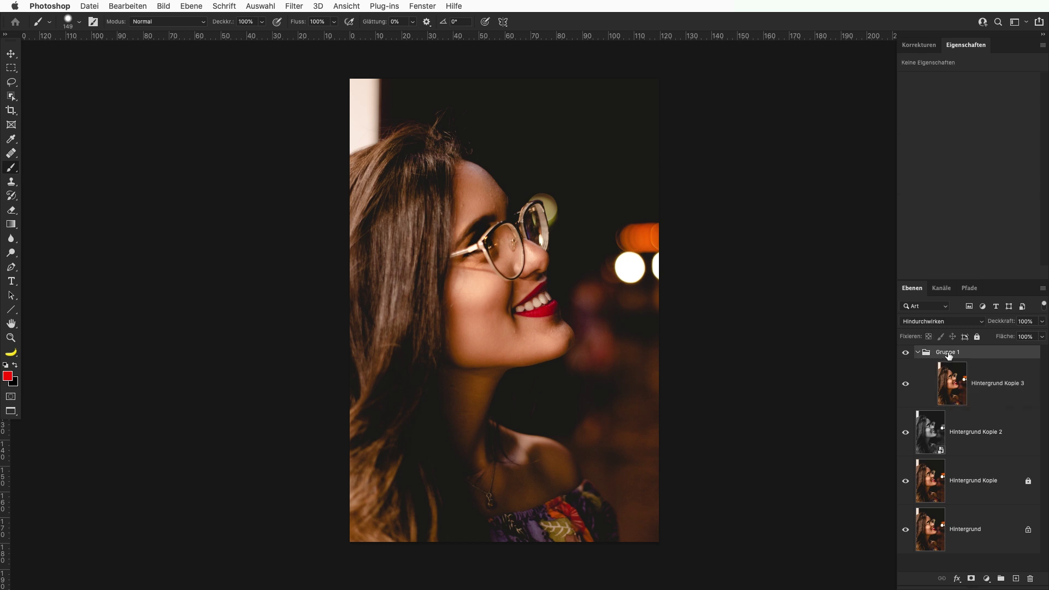
{"action": "left_click", "coordinate": [581, 239]}
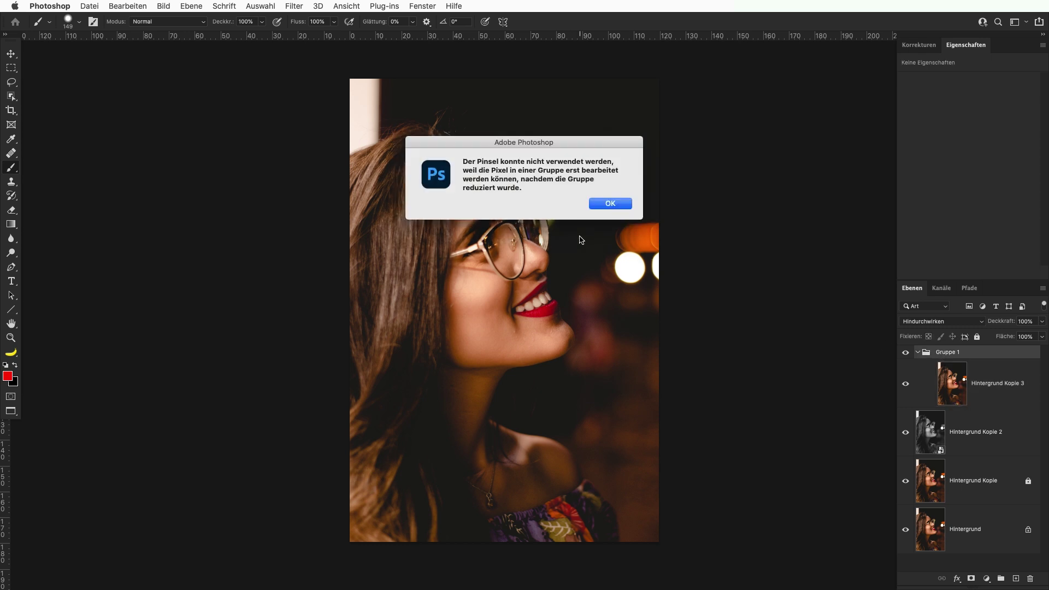
{"action": "left_click_drag", "start_coordinate": [539, 171], "coordinate": [562, 171]}
{"action": "left_click", "coordinate": [601, 204]}
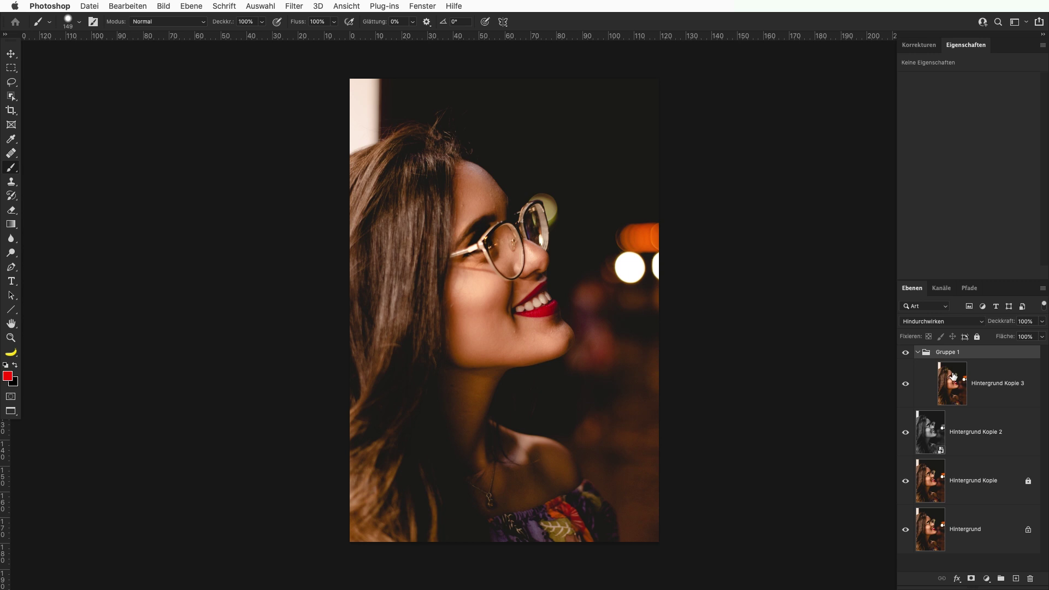
{"action": "left_click", "coordinate": [954, 377]}
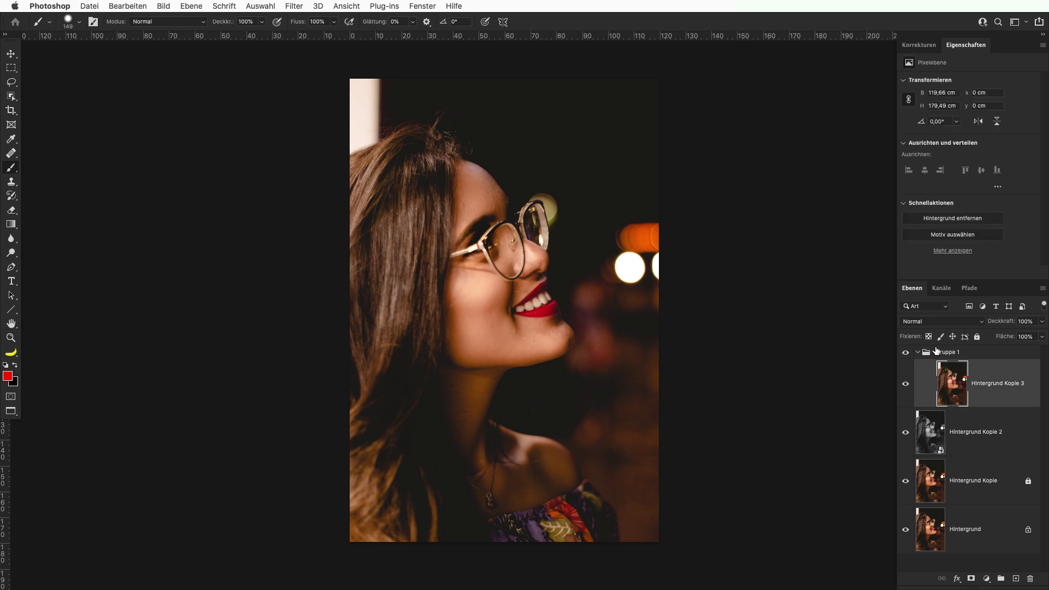
Give Gruppe 1 a white layer mask.
{"action": "left_click", "coordinate": [954, 354]}
{"action": "right_click", "coordinate": [971, 564]}
{"action": "left_click", "coordinate": [1004, 523]}
{"action": "left_click", "coordinate": [973, 578]}
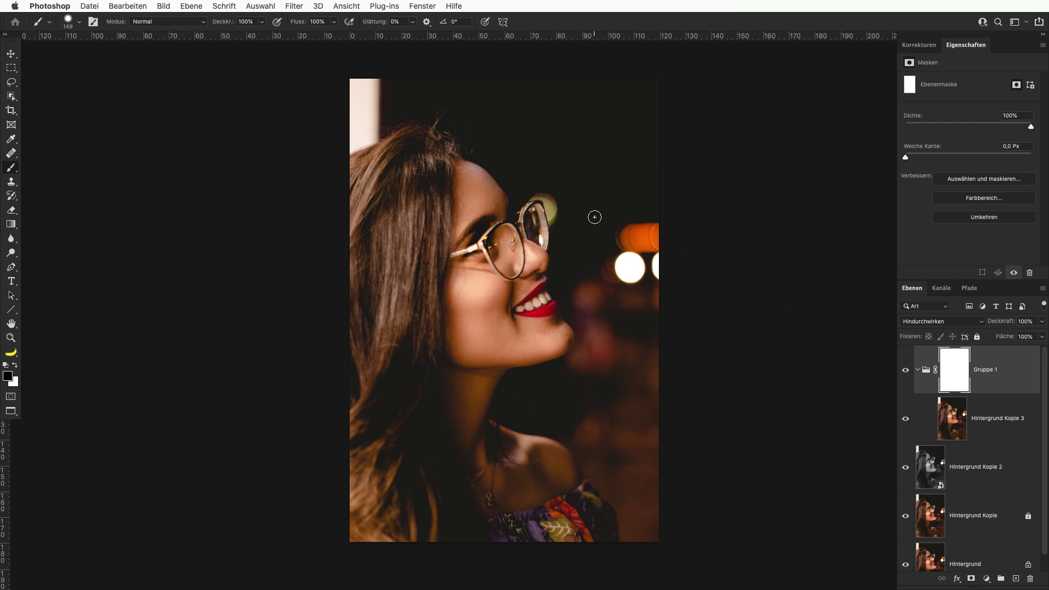
Test a black stroke over the face on the group mask, undo it, and reselect the mask.
{"action": "mouse_move", "coordinate": [562, 257]}
{"action": "left_mouse_down"}
{"action": "mouse_move", "coordinate": [541, 219]}
{"action": "mouse_move", "coordinate": [527, 304]}
{"action": "mouse_move", "coordinate": [566, 317]}
{"action": "left_mouse_up"}
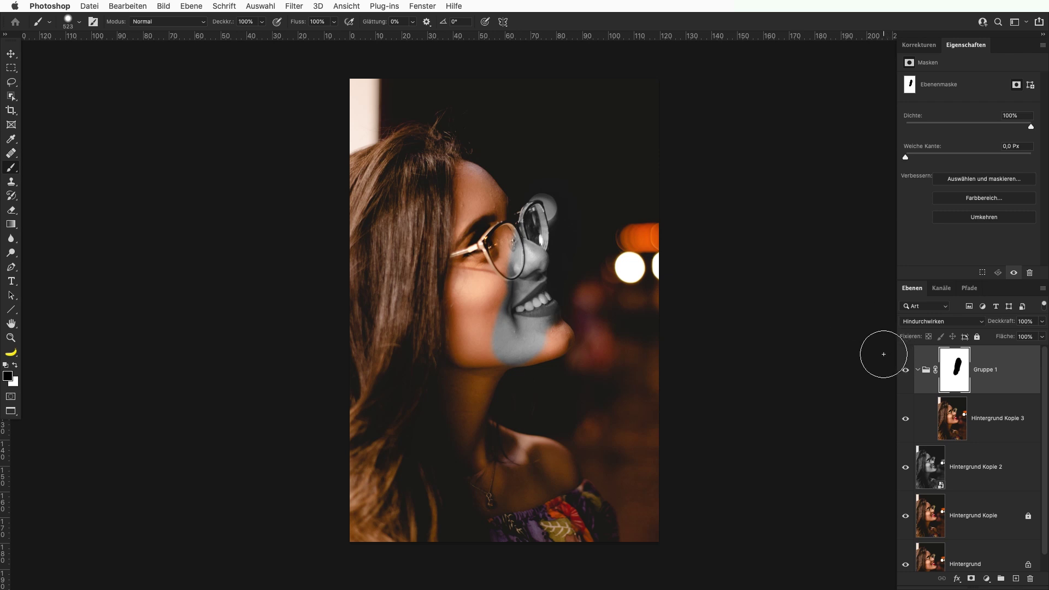
{"action": "key", "text": "ctrl+z"}
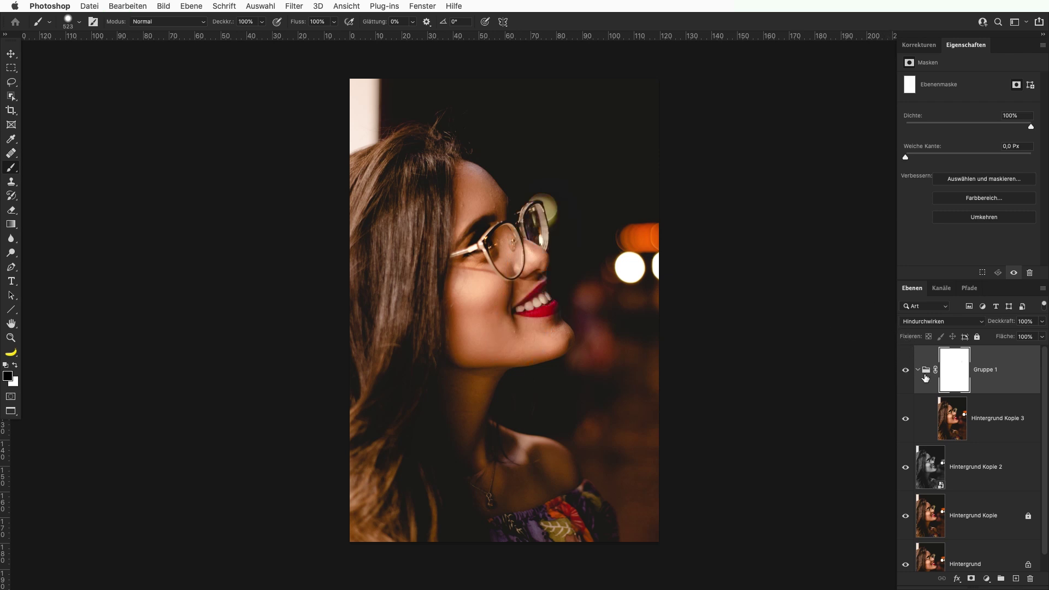
{"action": "left_click", "coordinate": [925, 374]}
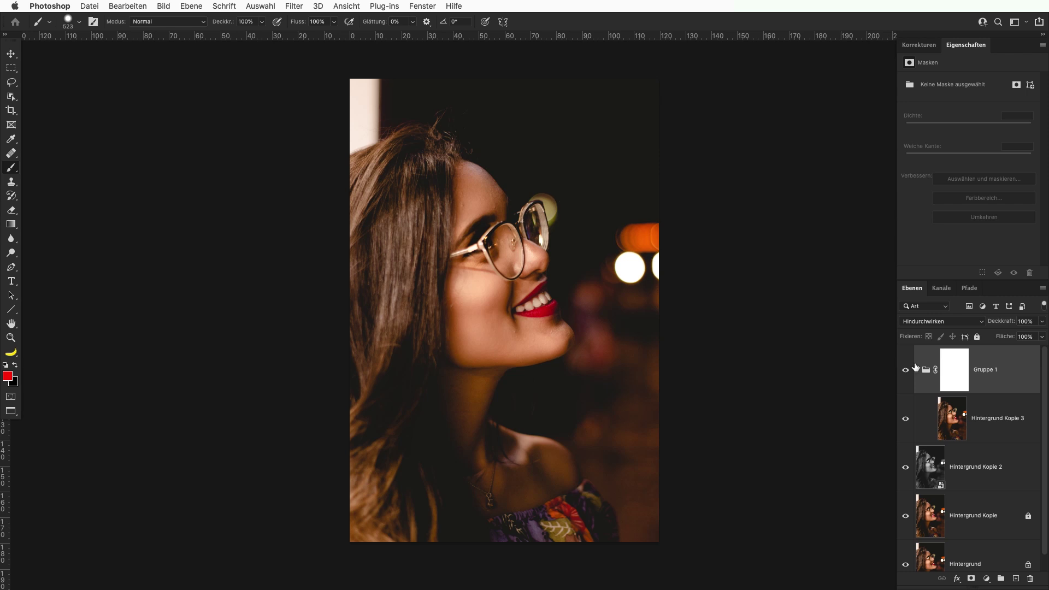
{"action": "left_click", "coordinate": [953, 376]}
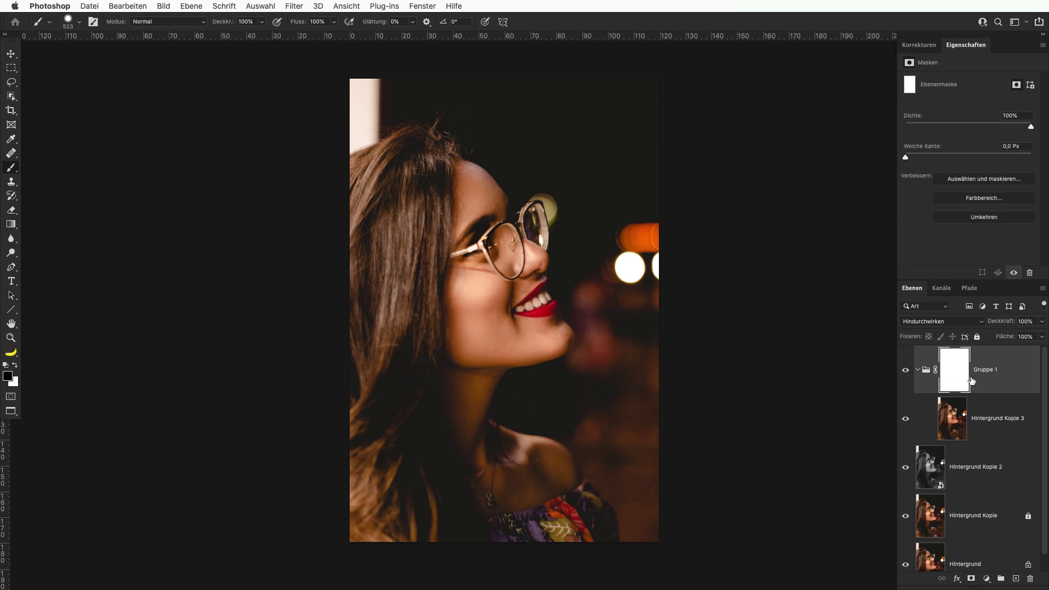
Add a Curves adjustment, Kurven 1, and pull the curve down to darken the portrait.
{"action": "left_click", "coordinate": [918, 48]}
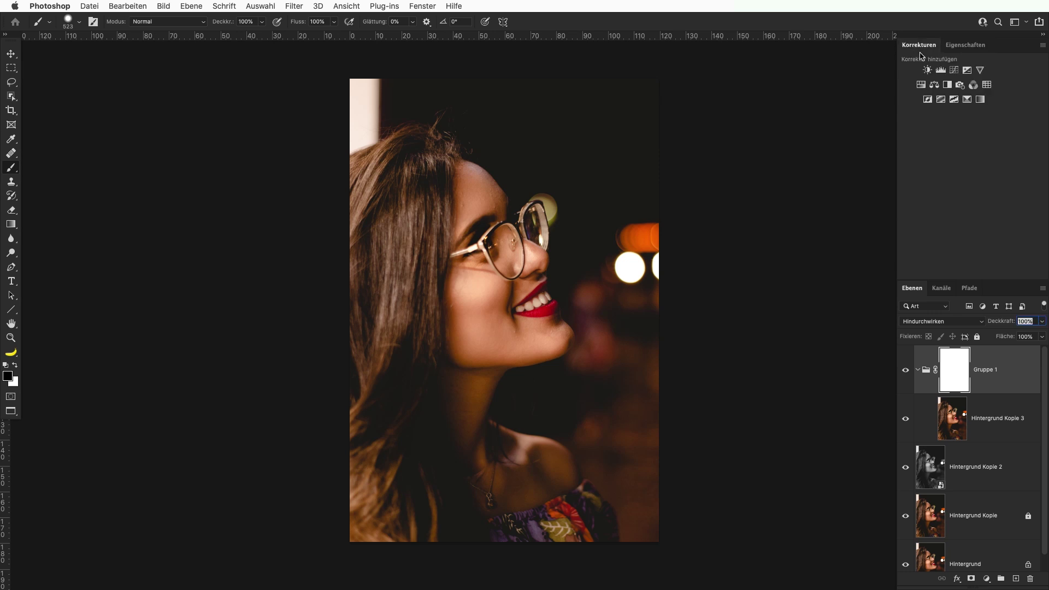
{"action": "left_click", "coordinate": [954, 71]}
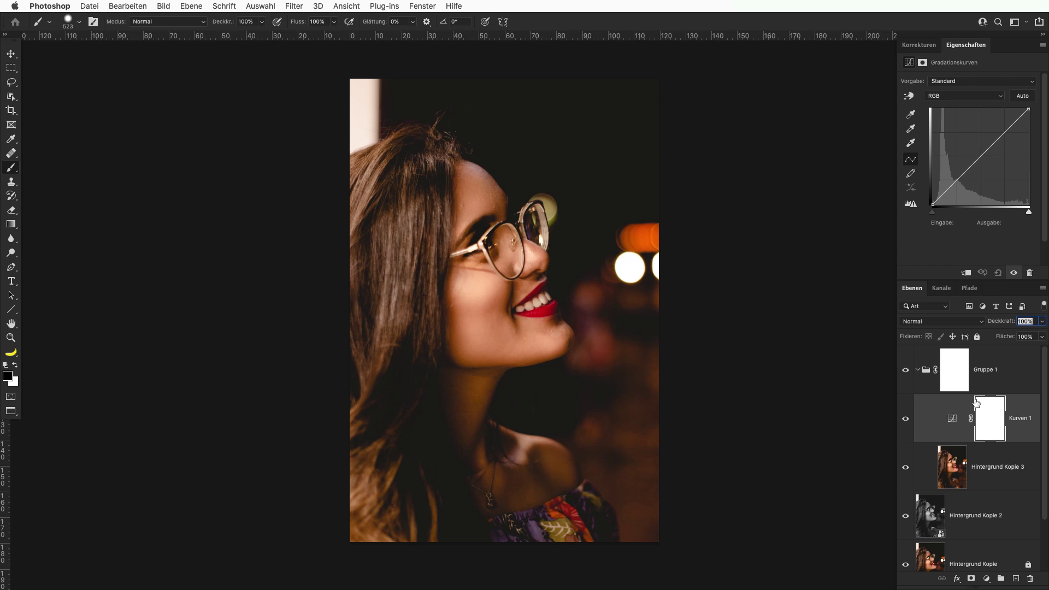
{"action": "left_click_drag", "start_coordinate": [982, 161], "coordinate": [990, 182]}
Paint black on the Kurven 1 mask over cheek, mouth and nose to keep them bright.
{"action": "left_click_drag", "start_coordinate": [534, 310], "coordinate": [534, 310]}
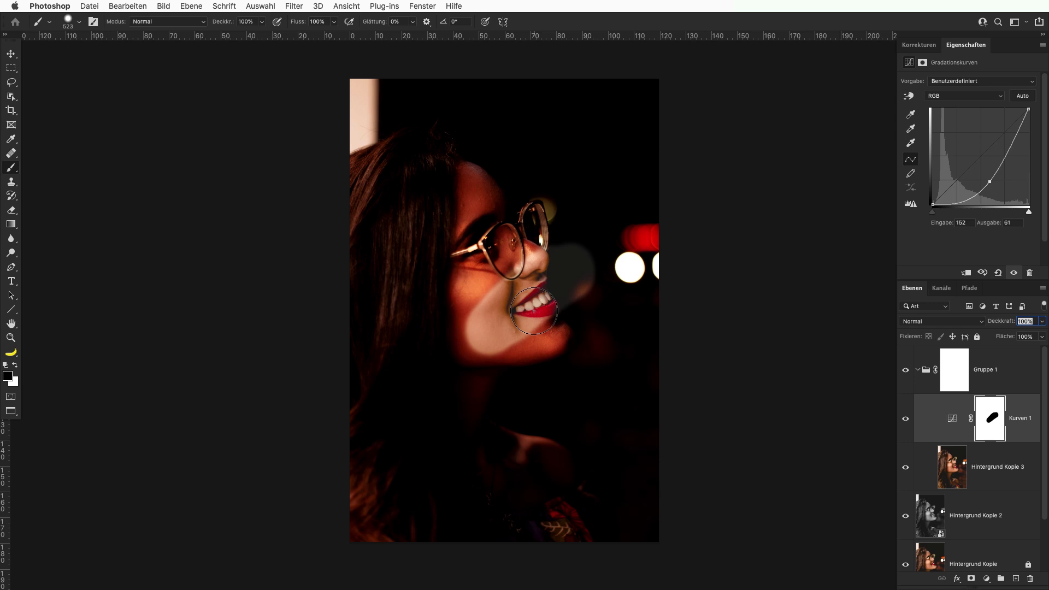
{"action": "left_click", "coordinate": [952, 418]}
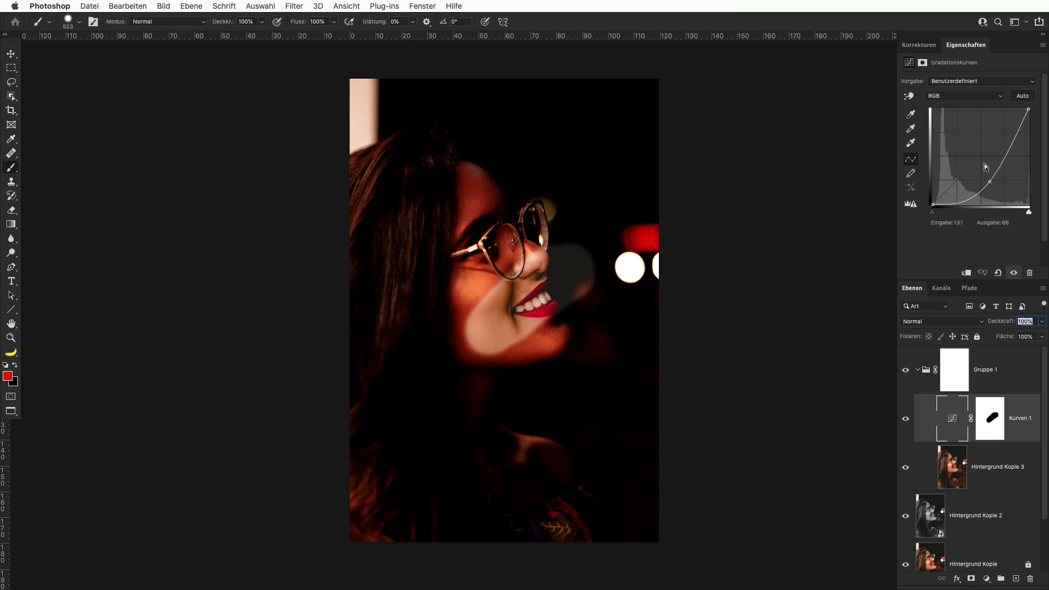
{"action": "left_click", "coordinate": [994, 414]}
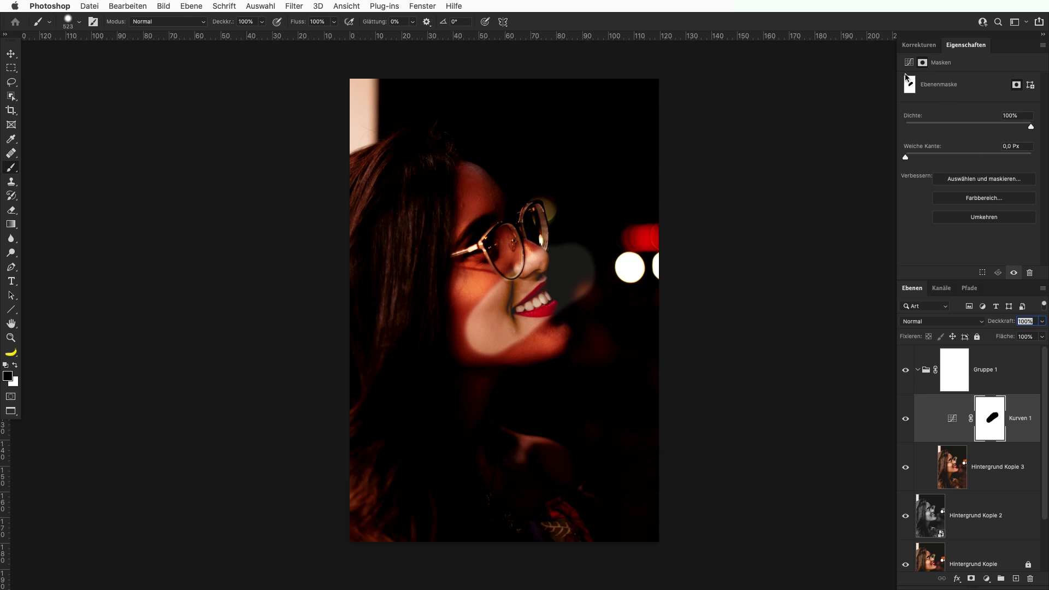
{"action": "left_click", "coordinate": [952, 420]}
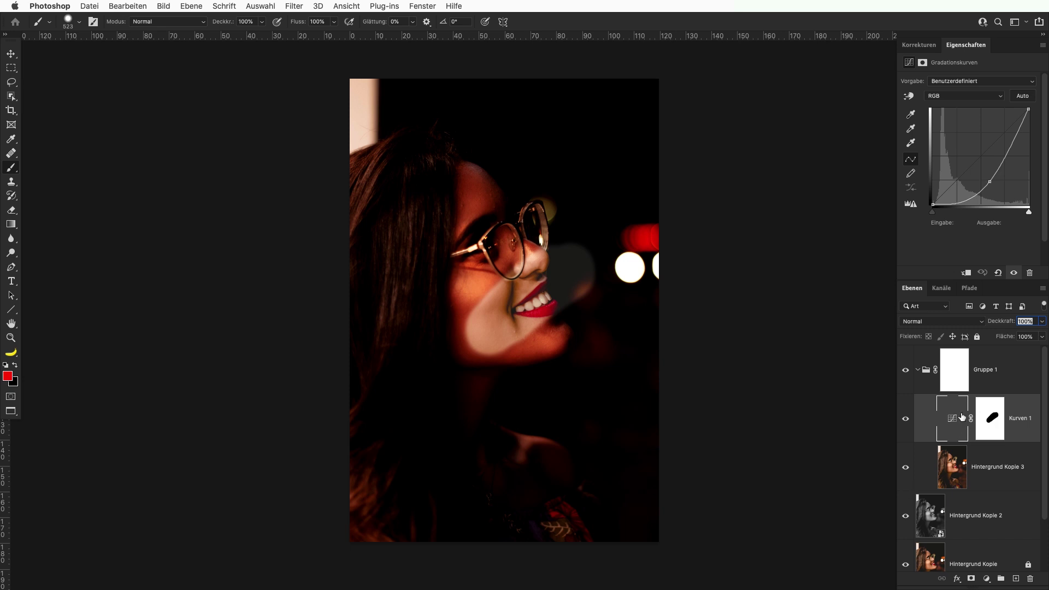
{"action": "left_click", "coordinate": [573, 194]}
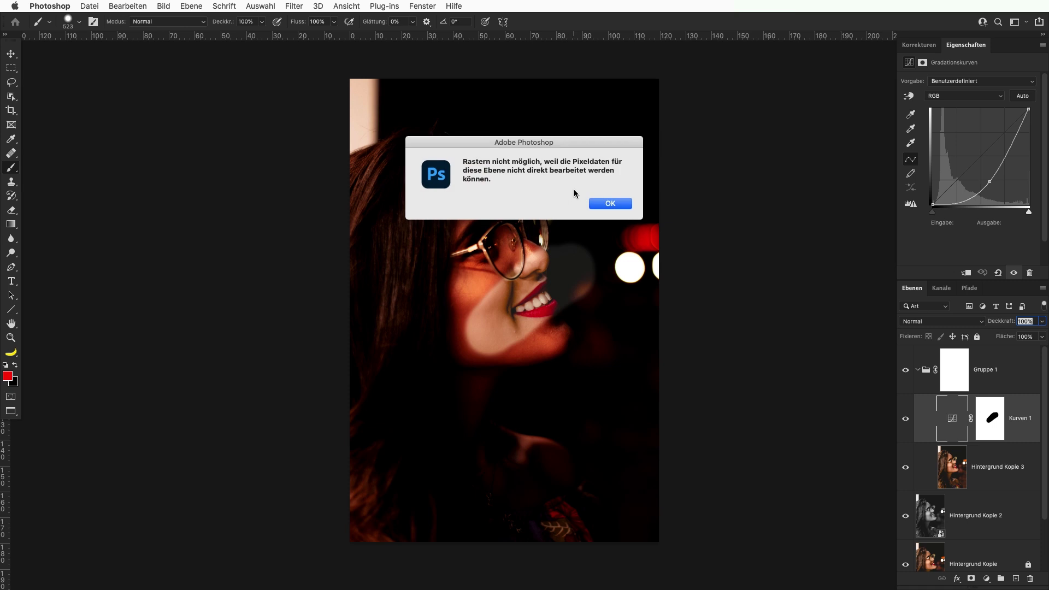
{"action": "left_click_drag", "start_coordinate": [498, 159], "coordinate": [593, 167]}
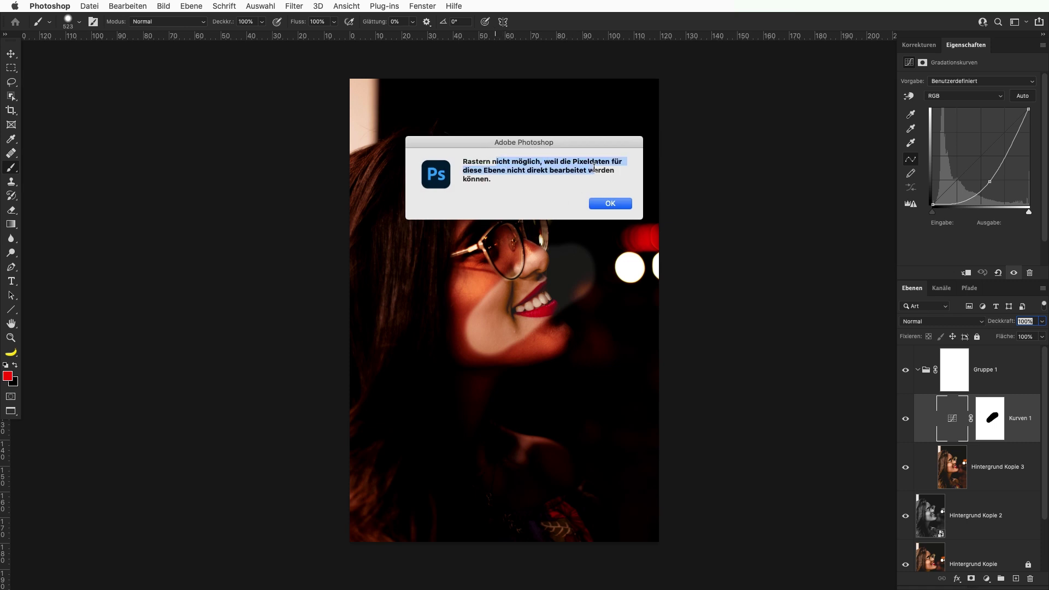
{"action": "left_click_drag", "start_coordinate": [602, 174], "coordinate": [598, 181]}
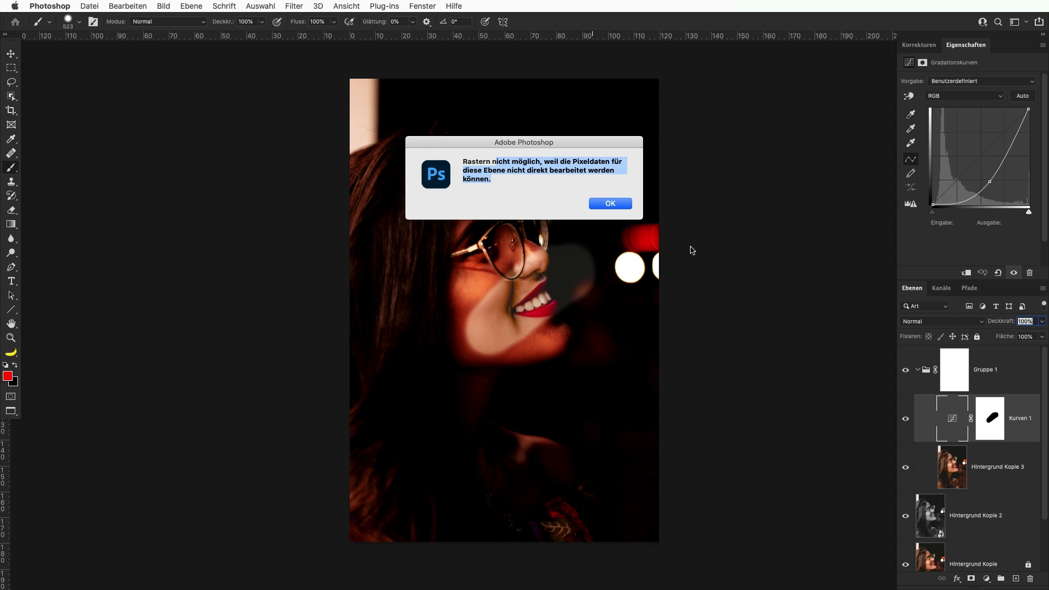
{"action": "left_click", "coordinate": [621, 205]}
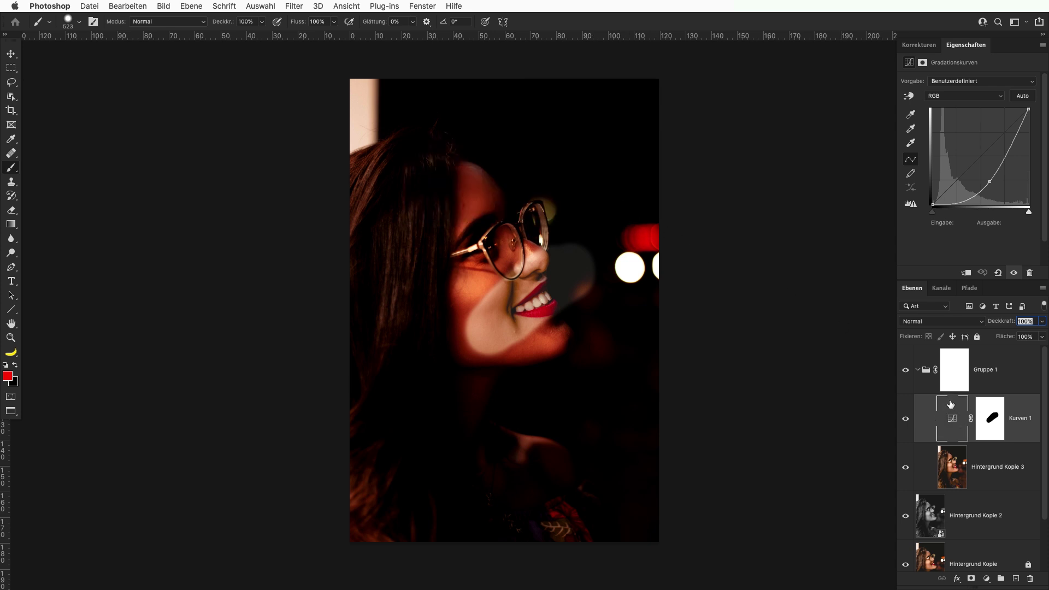